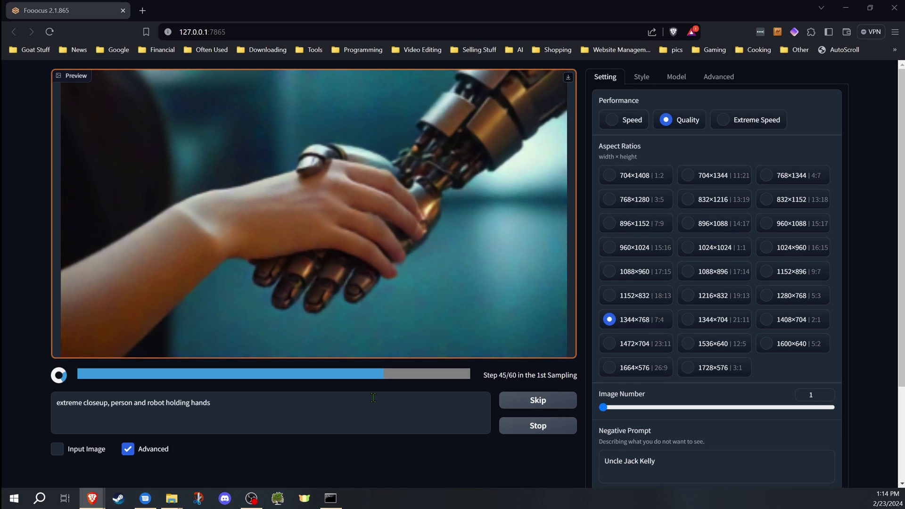
# Enter the prompt 'a woman standing on a sidewalk' and generate four 768×1344 portraits.
pyautogui.click(373, 397)
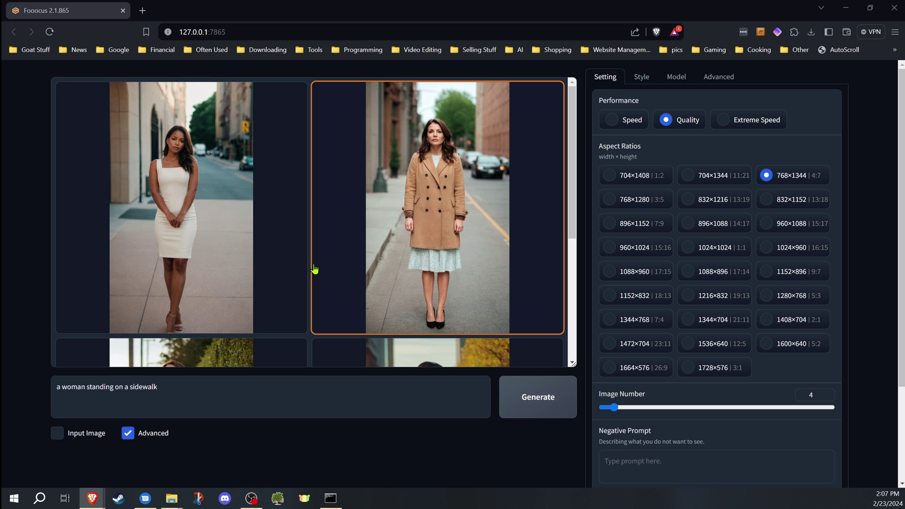
# Paste hand terms like (Hands:1.5), thumb, (wrist:1.5) and fingers into the Negative Prompt.
pyautogui.scroll(-5, 314, 269)
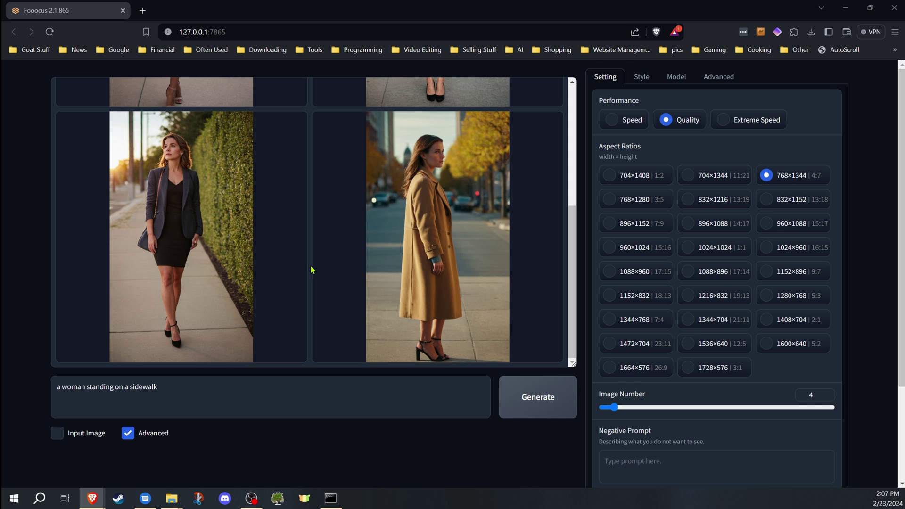
pyautogui.scroll(5, 311, 270)
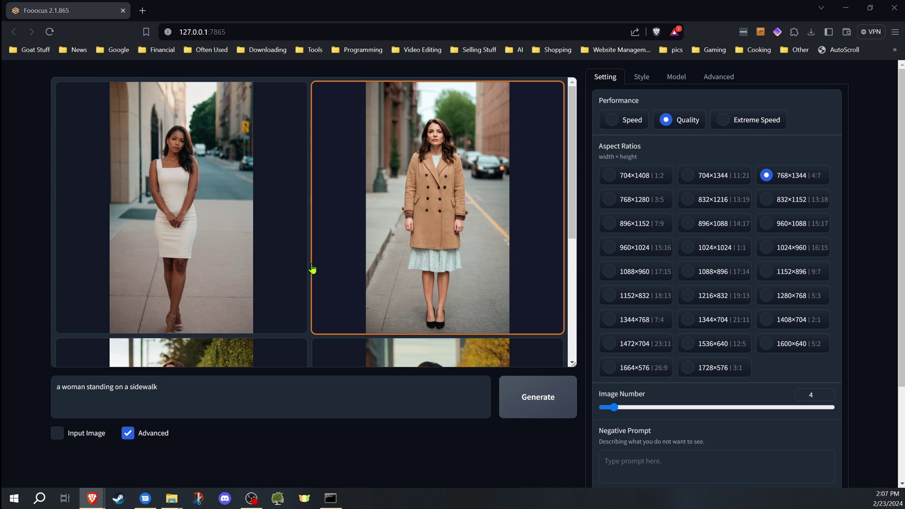
pyautogui.scroll(-5, 313, 269)
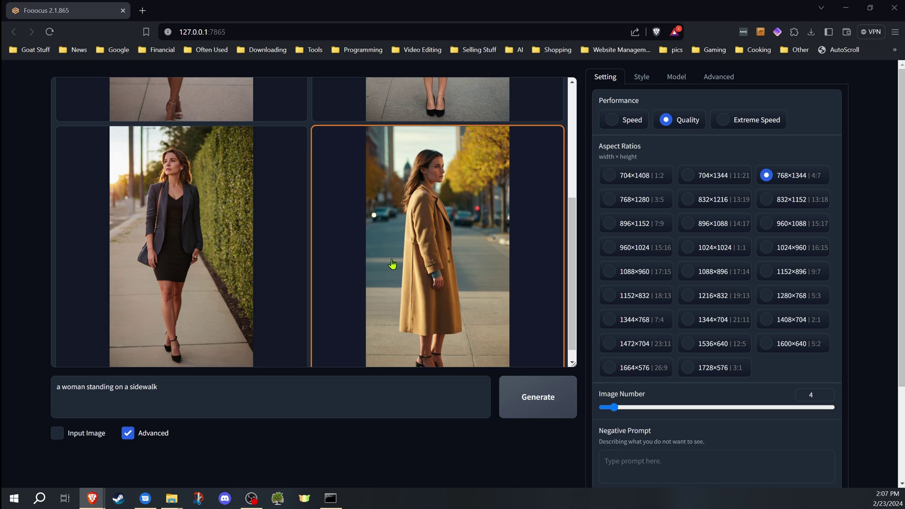
pyautogui.scroll(5, 392, 262)
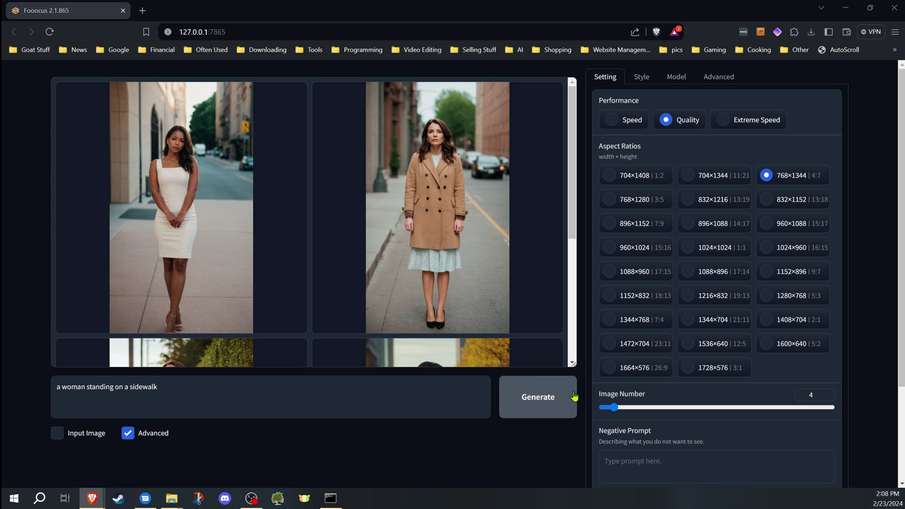
pyautogui.click(629, 462)
pyautogui.rightClick(629, 462)
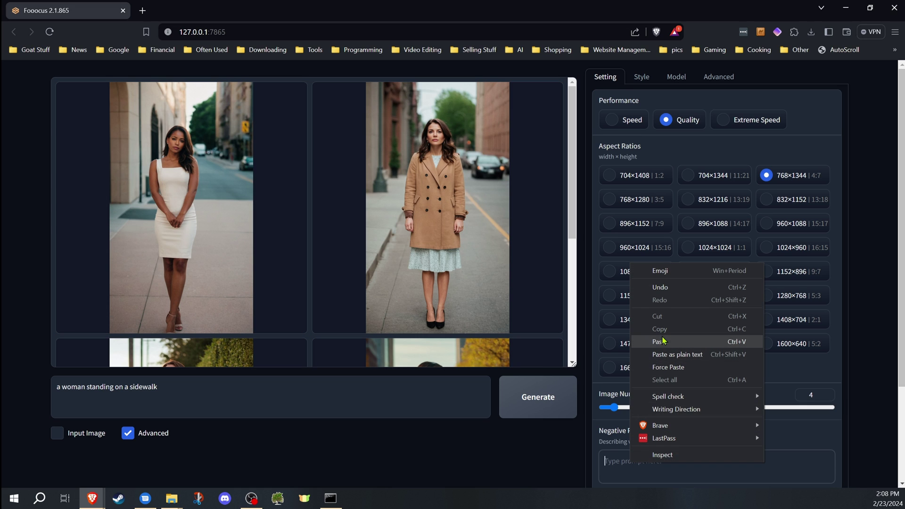
pyautogui.click(660, 342)
# Regenerate the four sidewalk portraits using the hand-excluding negative prompt.
pyautogui.scroll(-3, 583, 336)
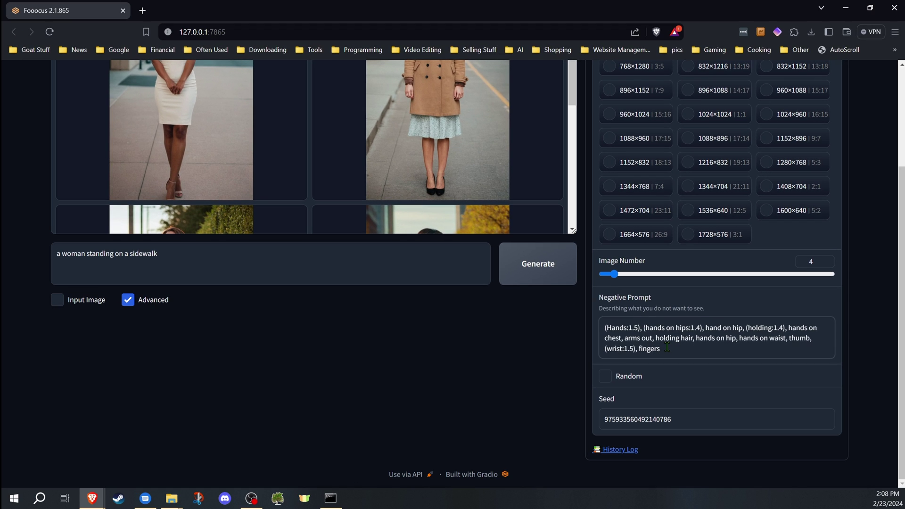
pyautogui.scroll(3, 546, 372)
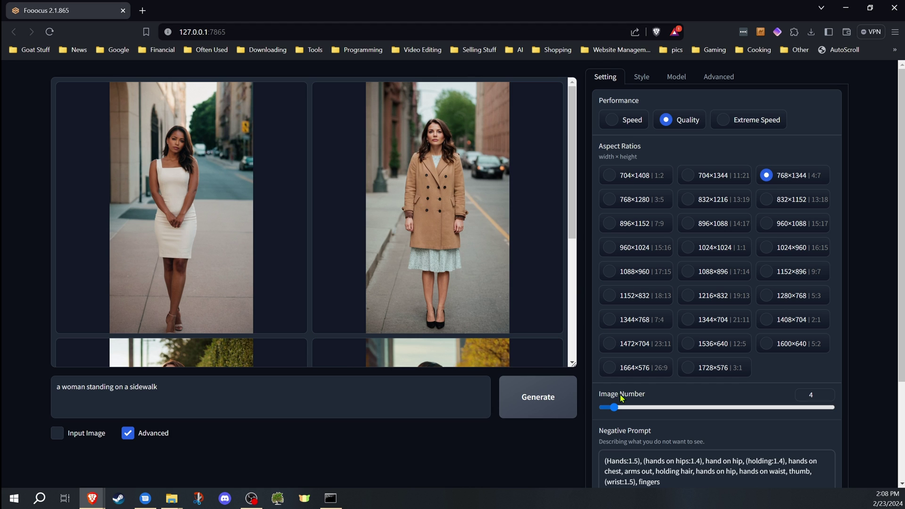
pyautogui.scroll(-3, 599, 388)
pyautogui.scroll(3, 599, 398)
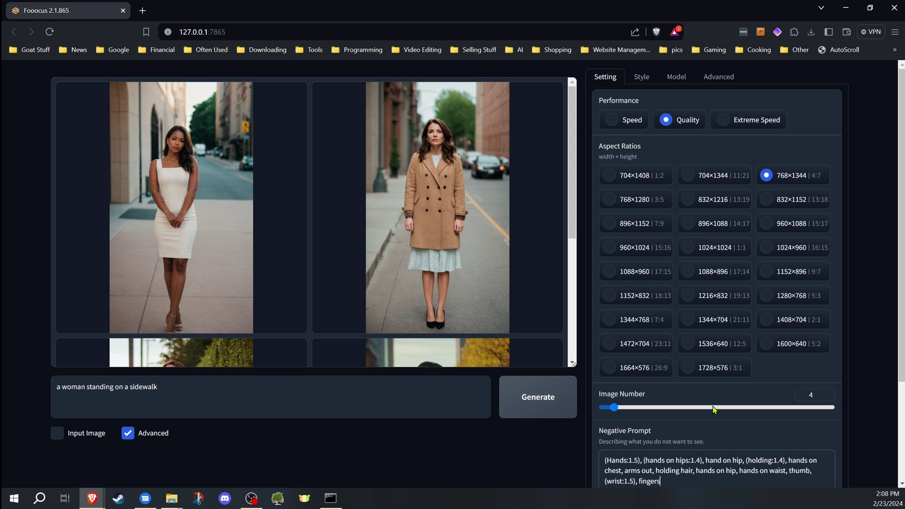
pyautogui.scroll(-1, 691, 448)
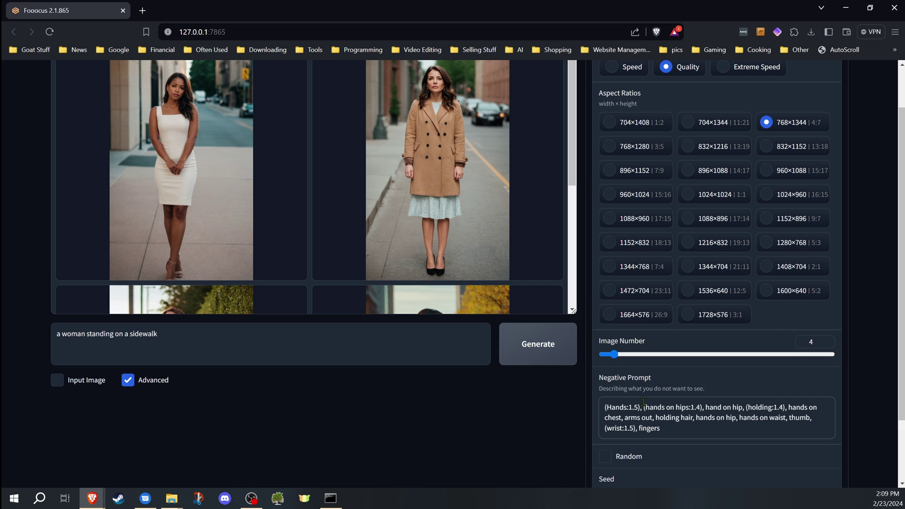
pyautogui.click(537, 343)
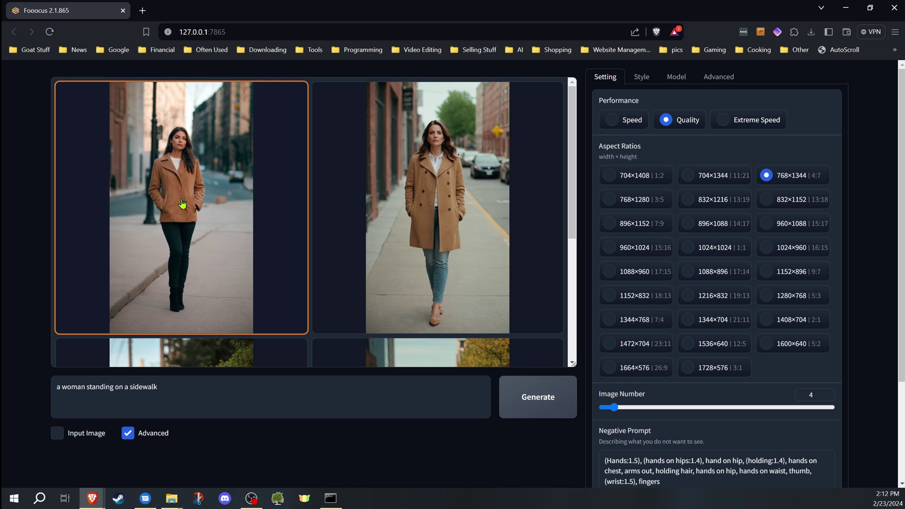
# Review the tan-coat results with hands in pockets, then start editing the sidewalk prompt.
pyautogui.moveTo(572, 136); pyautogui.dragTo(578, 251)
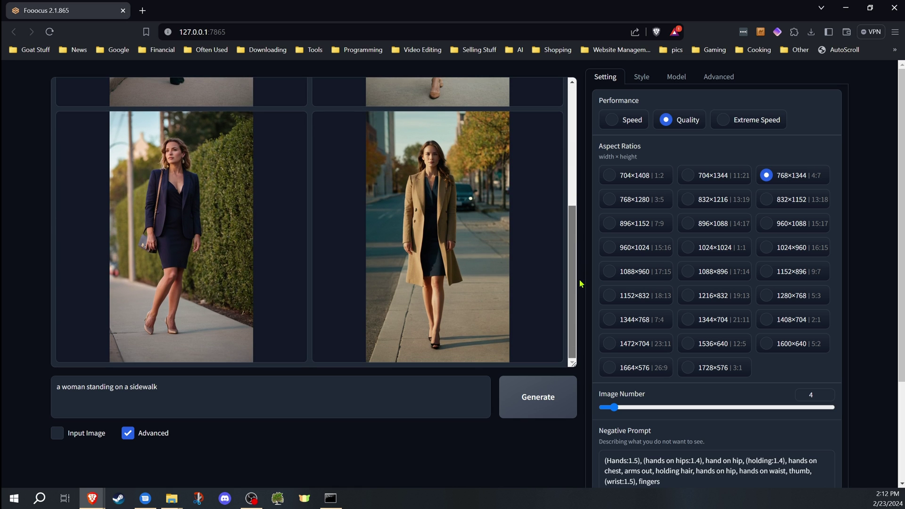
pyautogui.scroll(5, 421, 279)
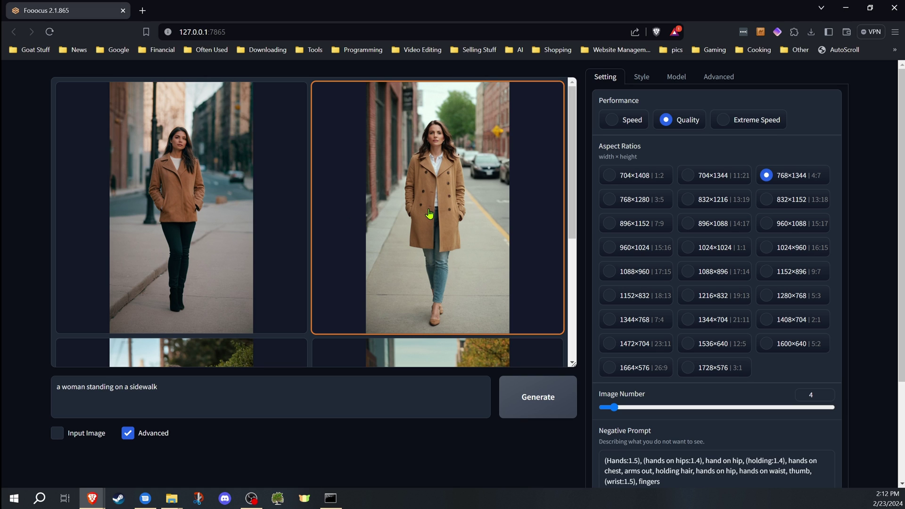
pyautogui.click(200, 402)
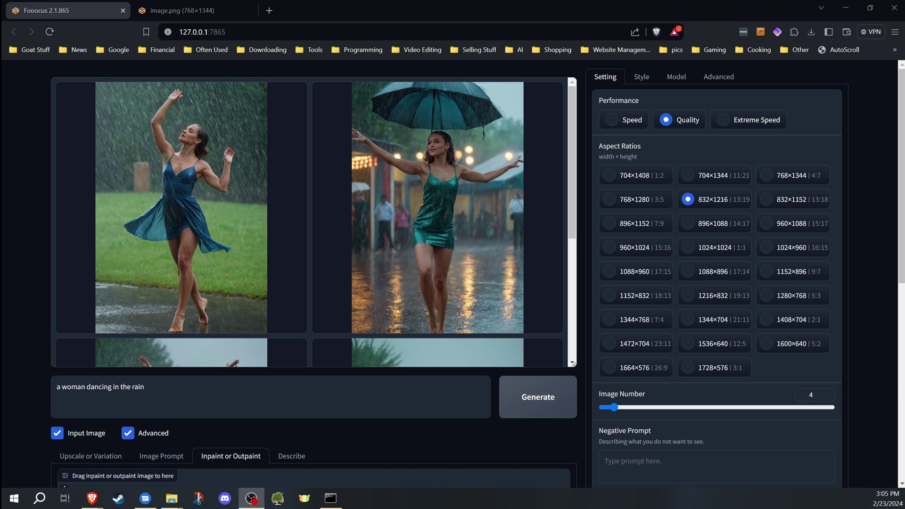
# Return to the browser and review the four 832×1216 'woman dancing in the rain' images.
pyautogui.hotkey('alt', 'Tab')
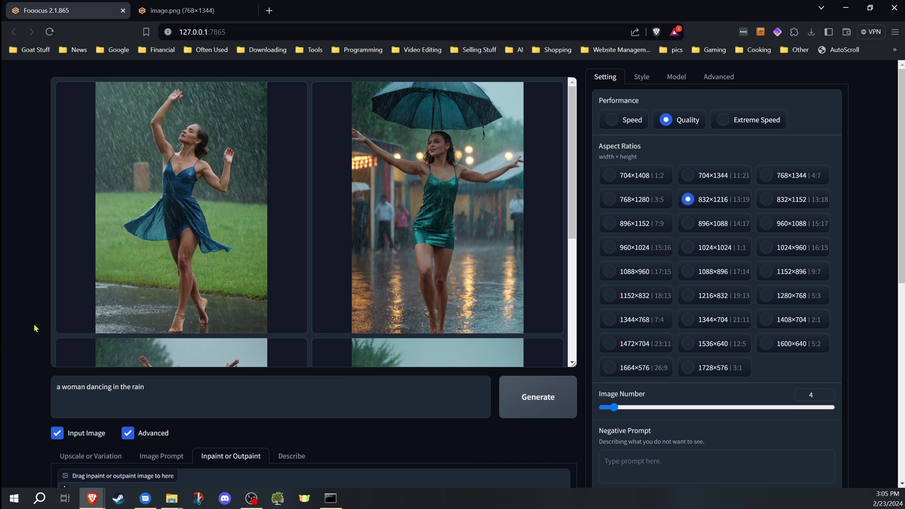
pyautogui.scroll(-3, 142, 277)
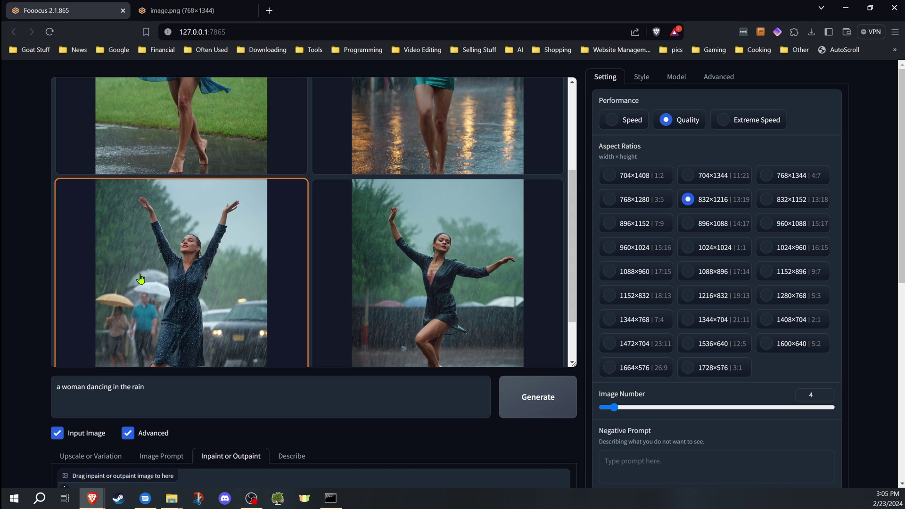
pyautogui.scroll(1, 140, 278)
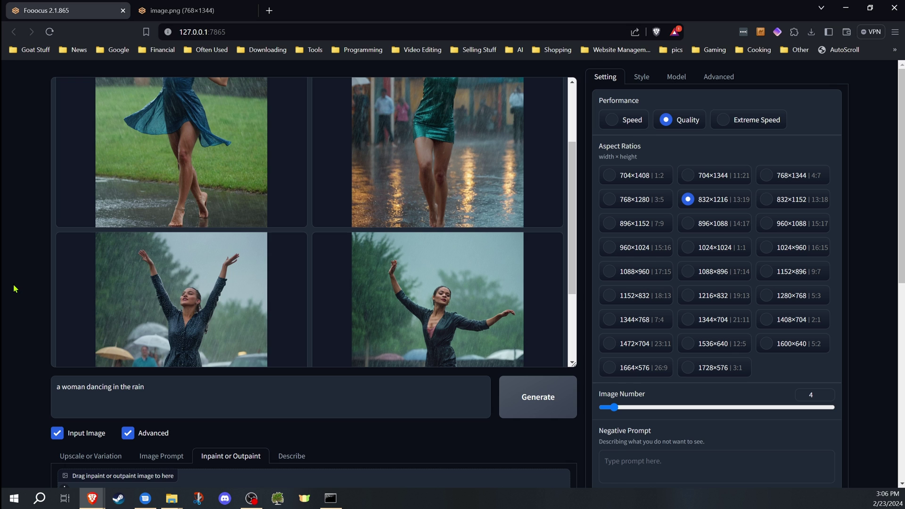
pyautogui.scroll(3, 51, 329)
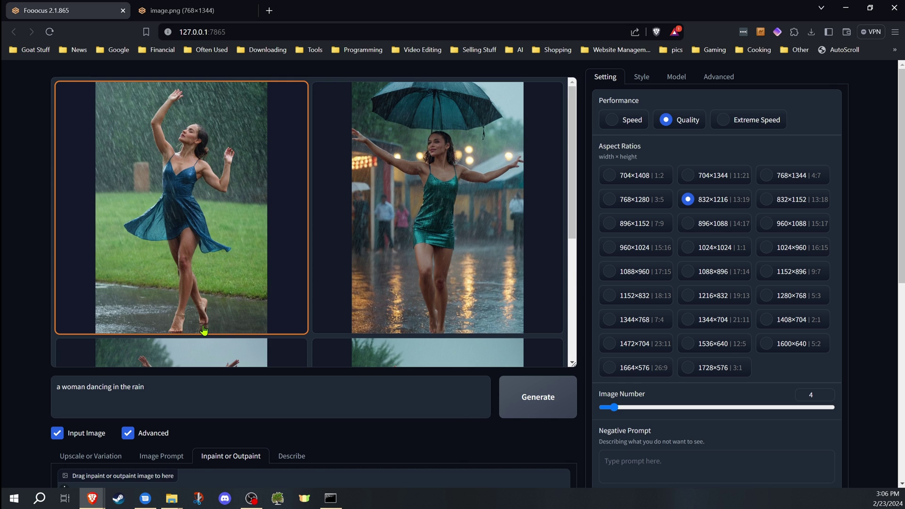
pyautogui.scroll(-5, 51, 307)
pyautogui.scroll(2, 51, 303)
pyautogui.scroll(-3, 64, 299)
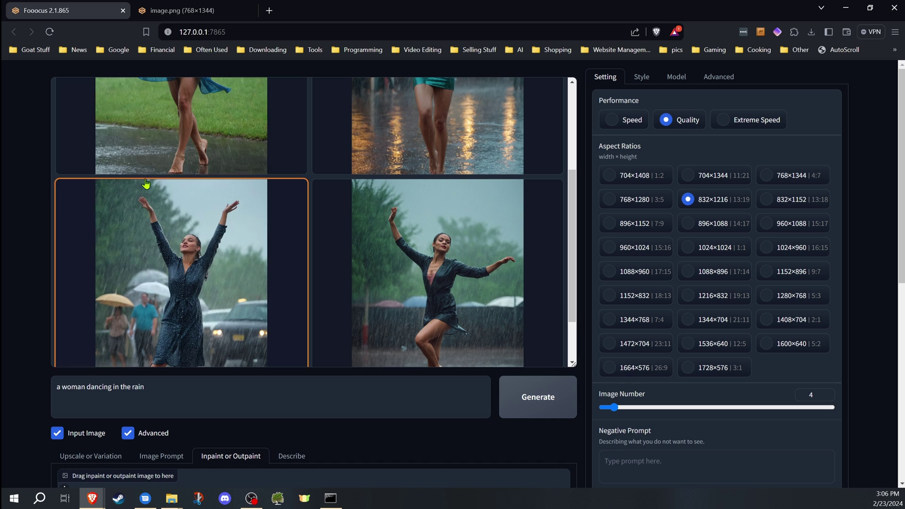
# Load the first dancer image for inpainting and mask its raised hand with prompt 'detailed hand'. Then generate it.
pyautogui.moveTo(146, 184); pyautogui.dragTo(320, 476)
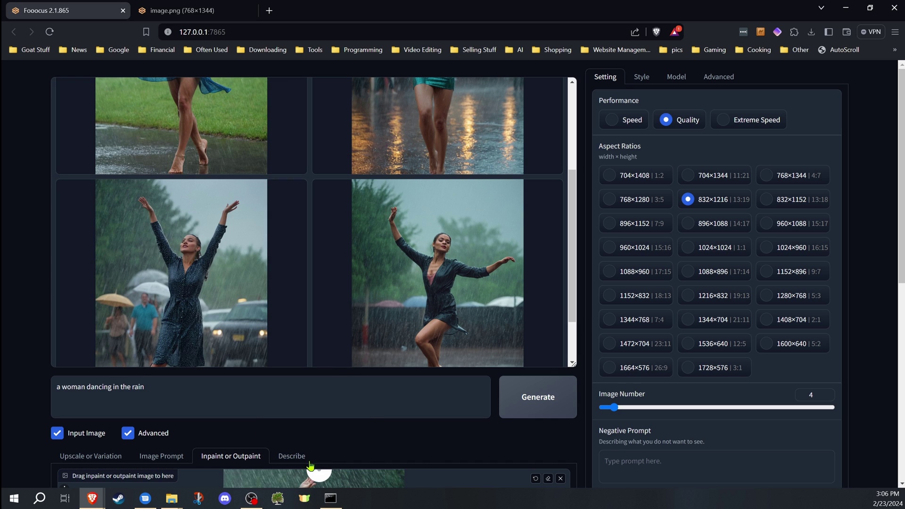
pyautogui.scroll(-5, 40, 317)
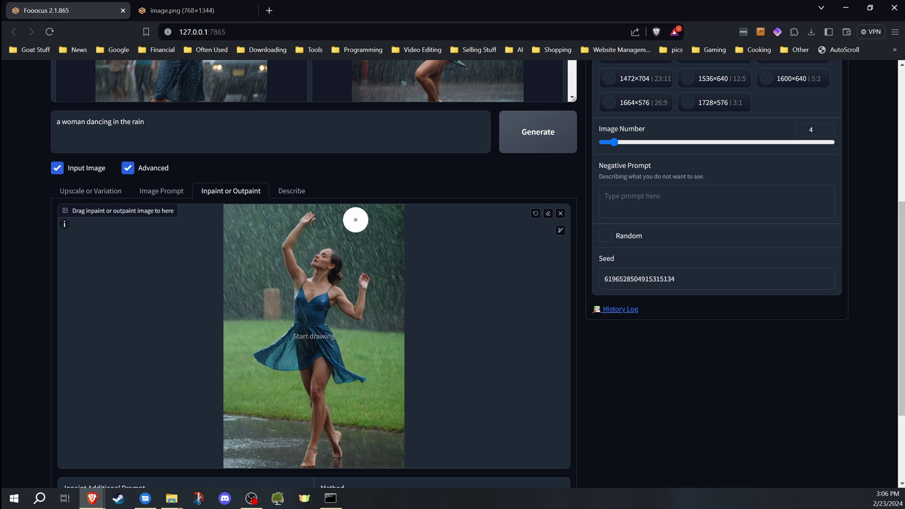
pyautogui.scroll(-2, 468, 266)
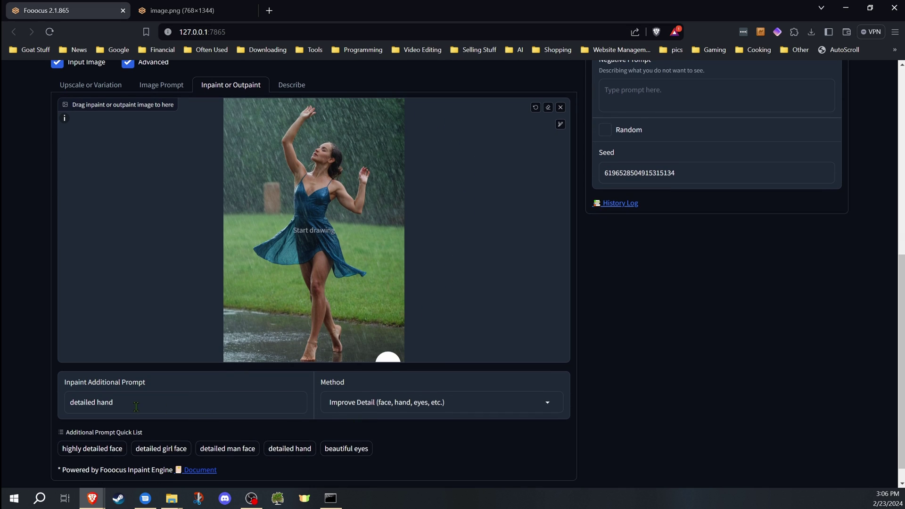
pyautogui.click(238, 408)
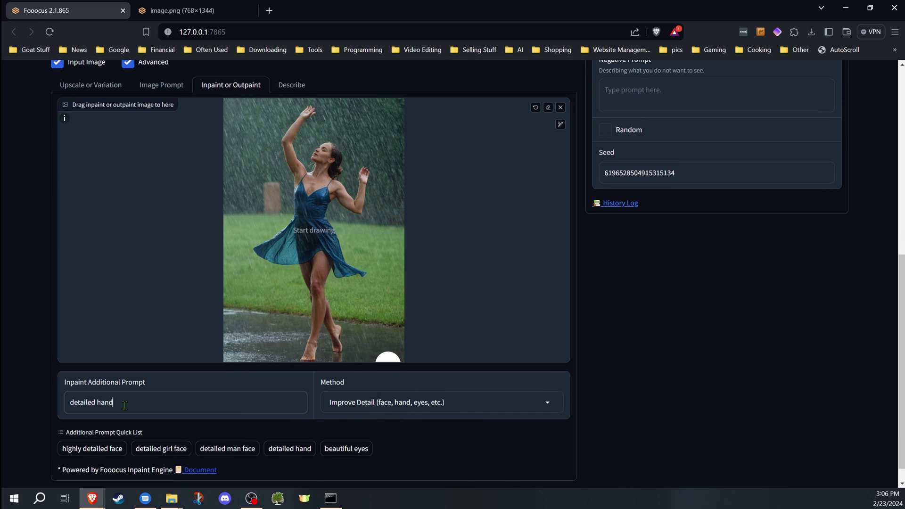
pyautogui.click(312, 114)
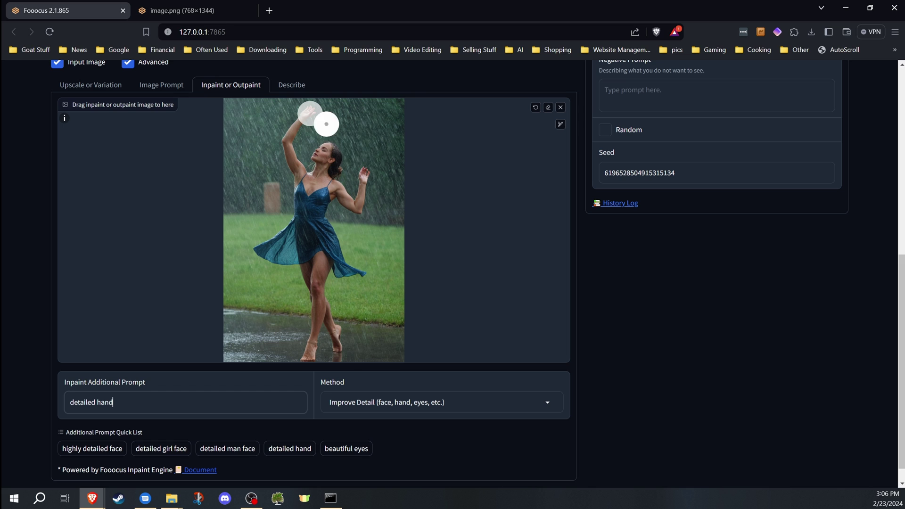
pyautogui.scroll(5, 589, 326)
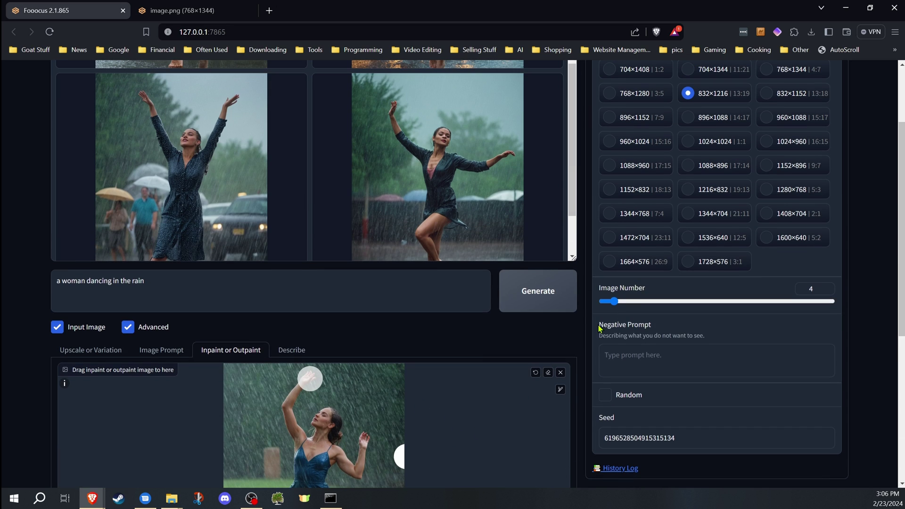
pyautogui.click(535, 300)
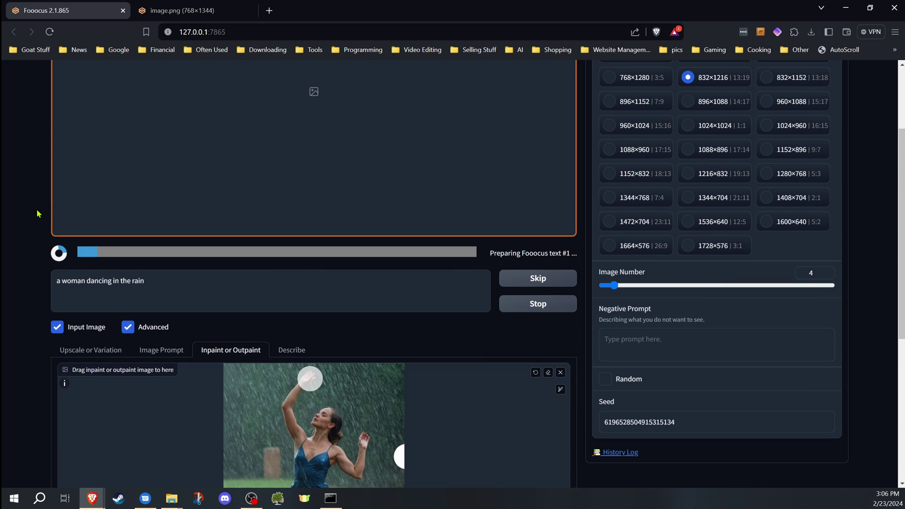
# Stop the running hand-detail inpaint generation.
pyautogui.scroll(2, 71, 222)
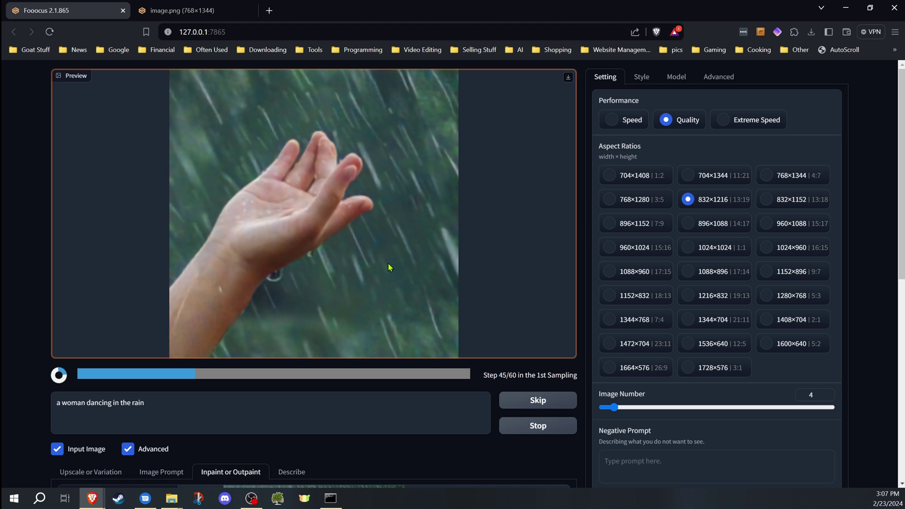
pyautogui.scroll(-8, 258, 361)
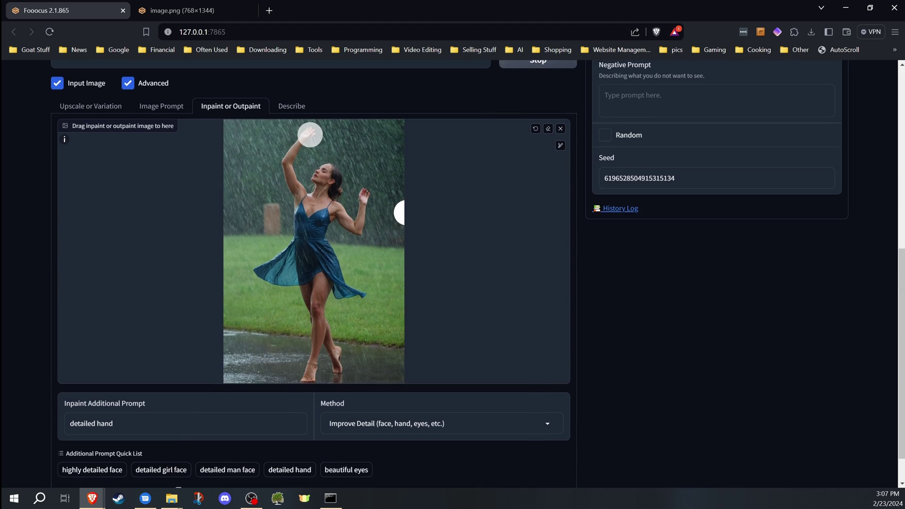
pyautogui.scroll(8, 299, 324)
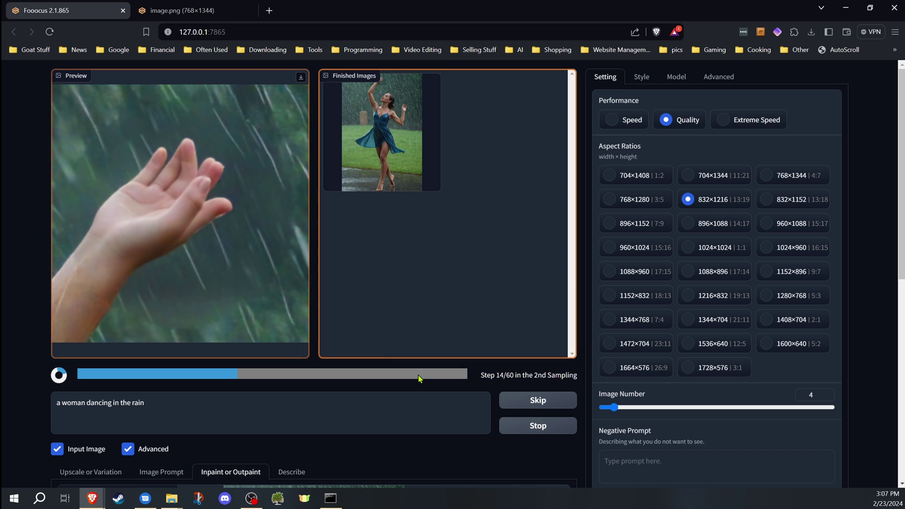
pyautogui.click(536, 426)
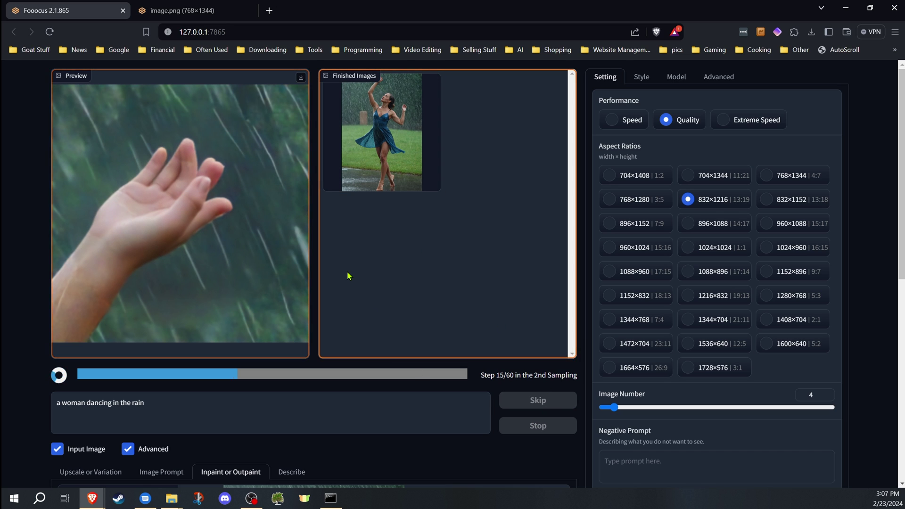
# Switch the inpaint method back to Inpaint or Outpaint (default).
pyautogui.scroll(-5, 347, 264)
pyautogui.scroll(-3, 347, 244)
pyautogui.click(414, 381)
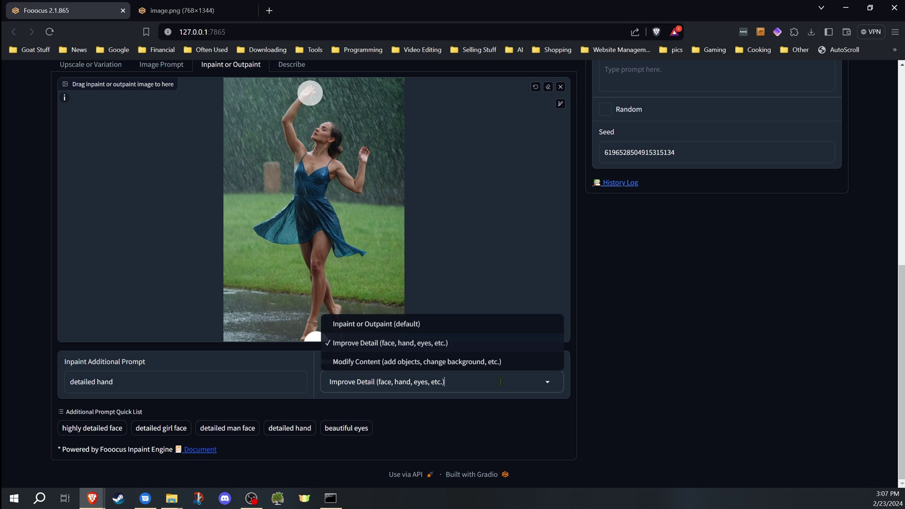
pyautogui.click(422, 324)
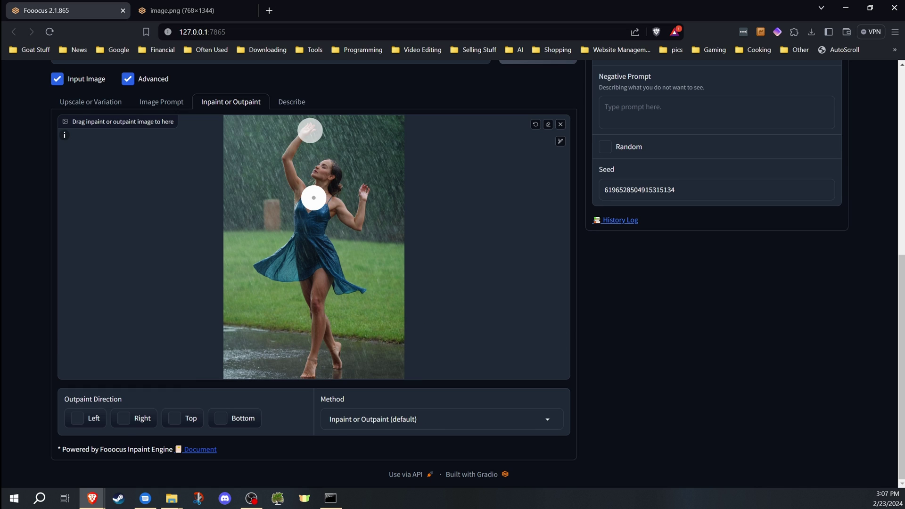
# Mask the dancer's raised hand with a single brush dot in fullscreen canvas view.
pyautogui.scroll(2, 313, 196)
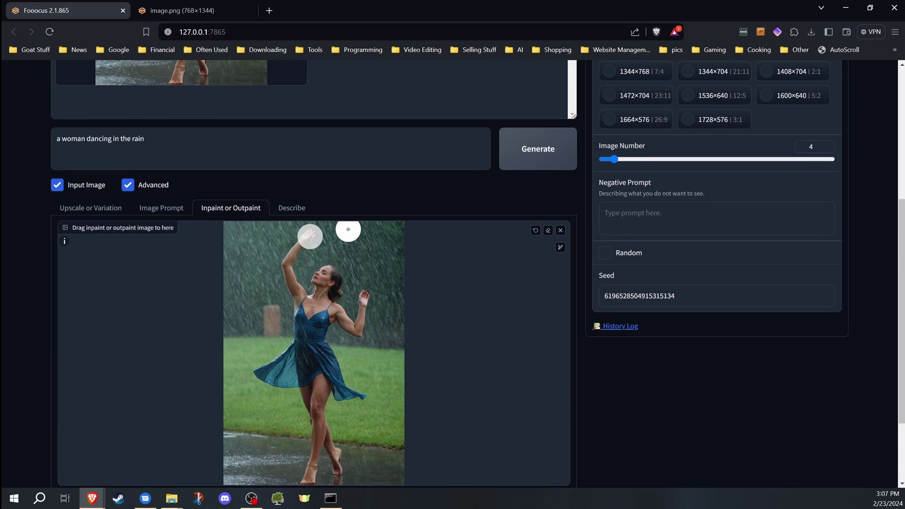
pyautogui.press('s')
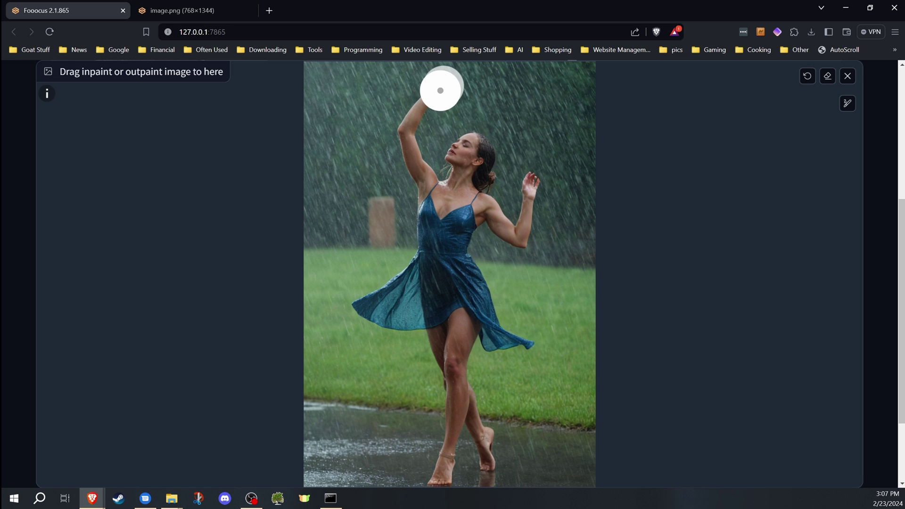
pyautogui.click(441, 88)
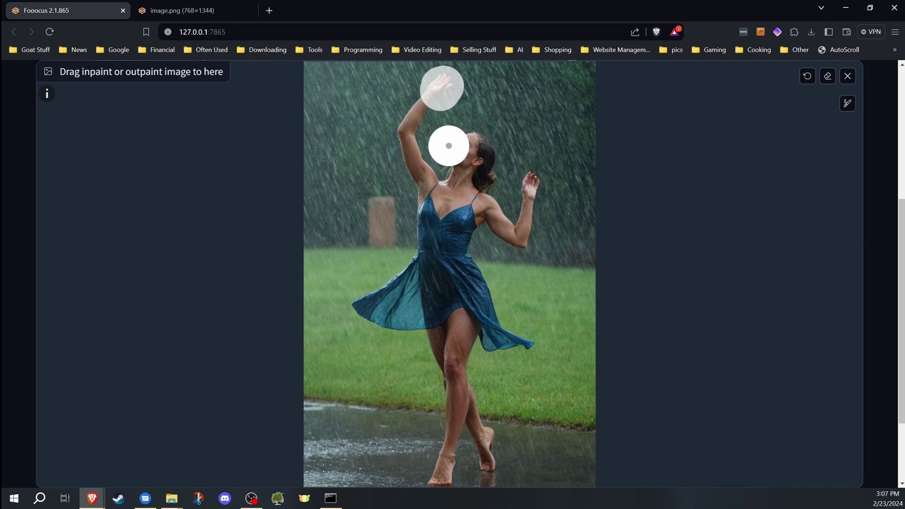
pyautogui.press('s')
pyautogui.scroll(5, 424, 212)
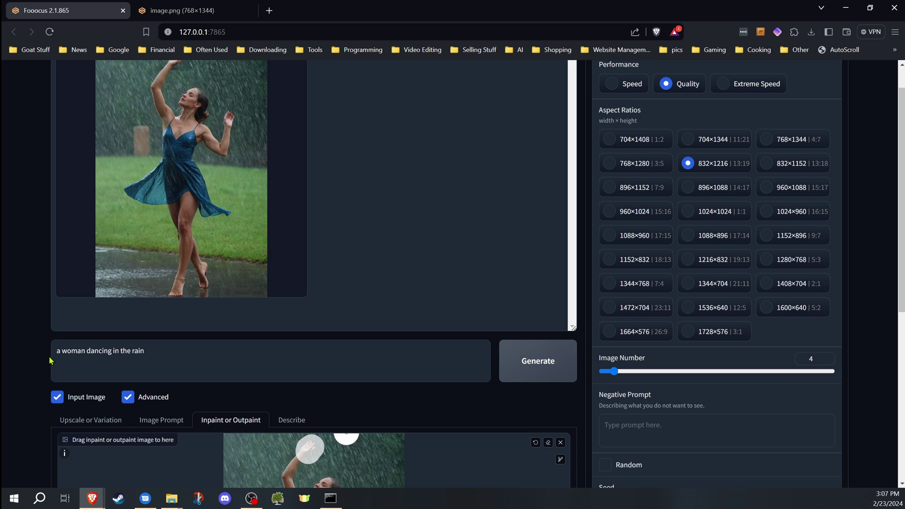
# Stop generation after two dancer images and drag the left result into the inpaint area.
pyautogui.scroll(-5, 45, 367)
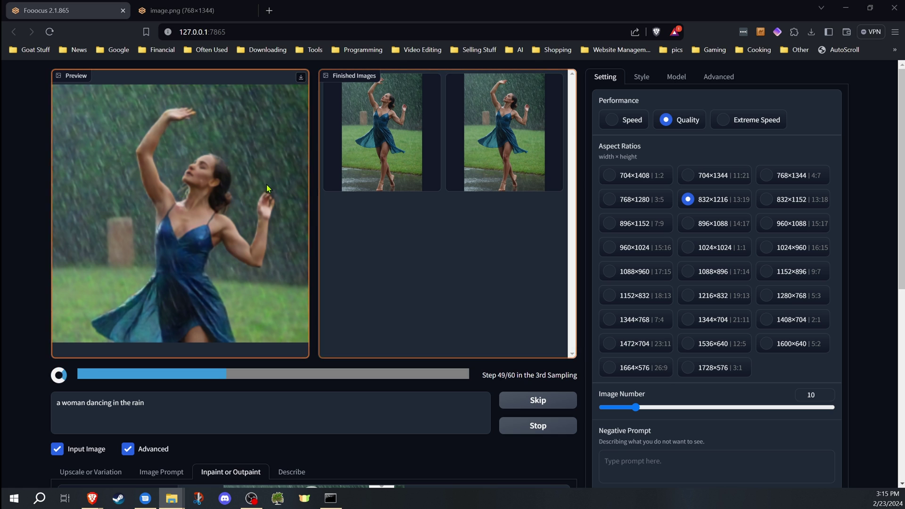
pyautogui.click(537, 425)
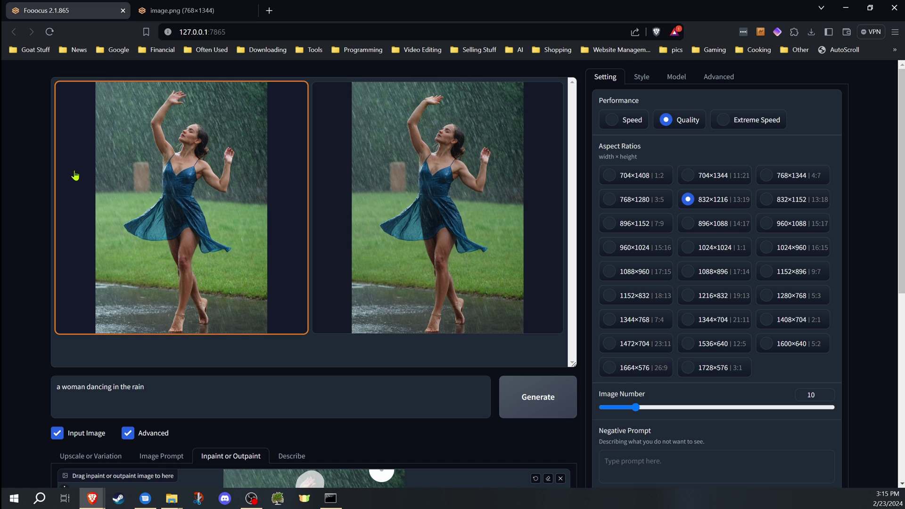
pyautogui.scroll(-2, 60, 187)
pyautogui.moveTo(71, 198)
pyautogui.mouseDown()
pyautogui.moveTo(251, 323)
pyautogui.moveTo(325, 437)
pyautogui.mouseUp()
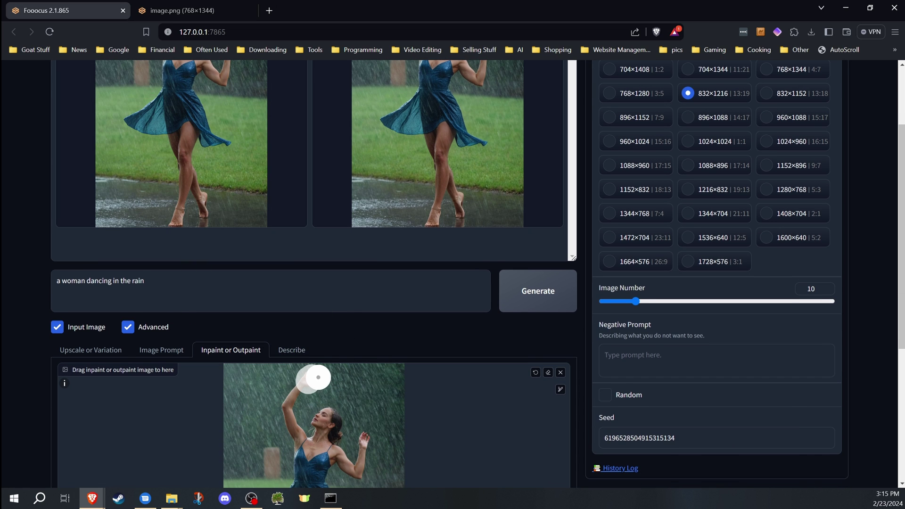
# Enlarge the left inpainted dancer result and inspect its re-rendered raised hand full screen.
pyautogui.scroll(2, 208, 164)
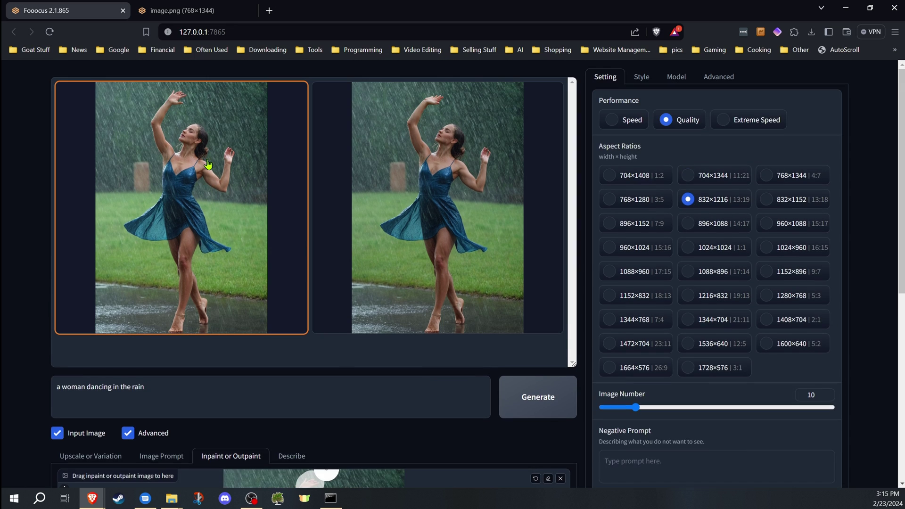
pyautogui.click(176, 138)
pyautogui.click(316, 125)
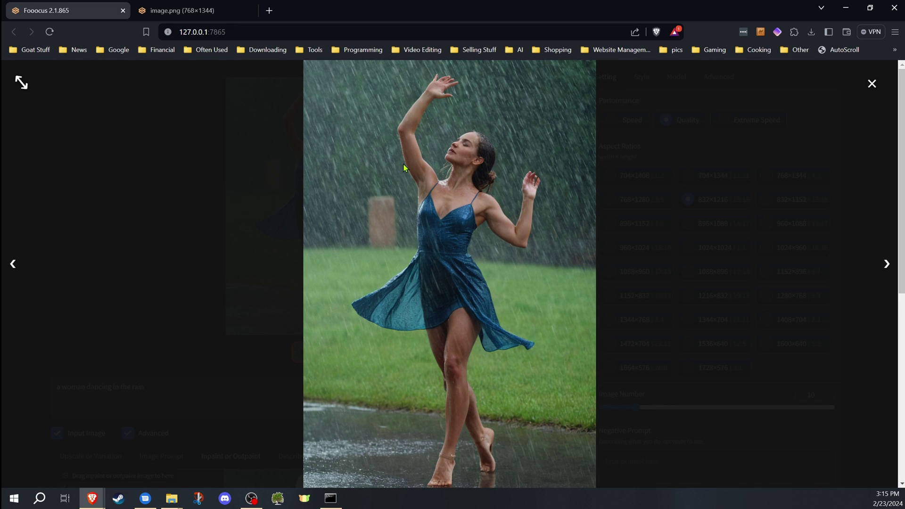
pyautogui.click(874, 87)
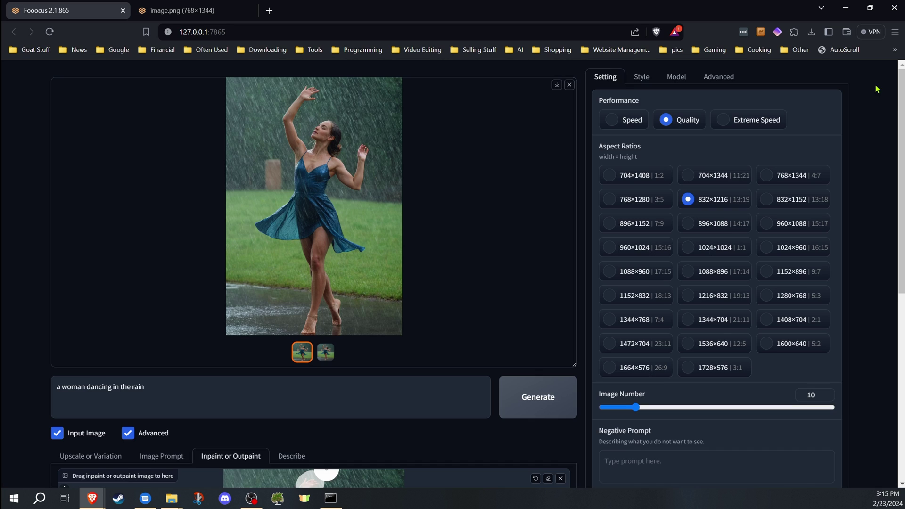
pyautogui.scroll(-5, 413, 303)
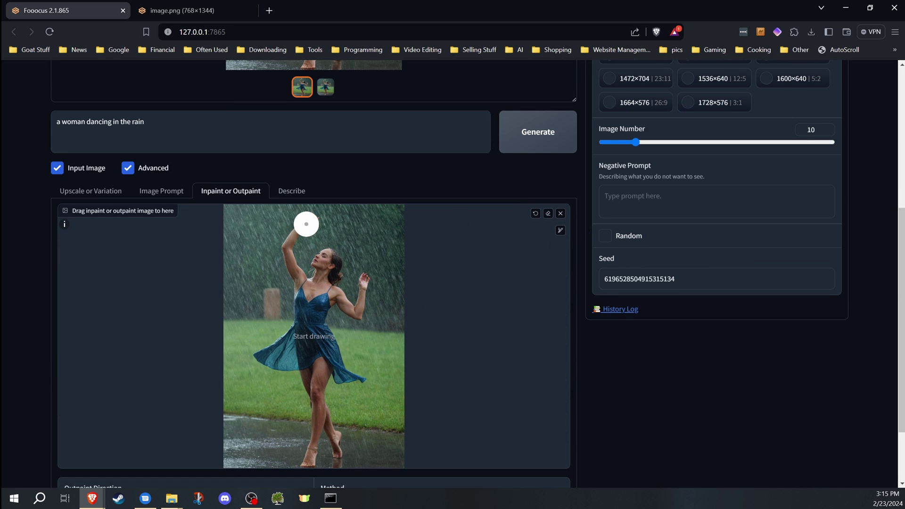
# Mask both dancer hands on the enlarged canvas: the raised one and the shoulder-height one.
pyautogui.click(548, 213)
pyautogui.scroll(4, 434, 139)
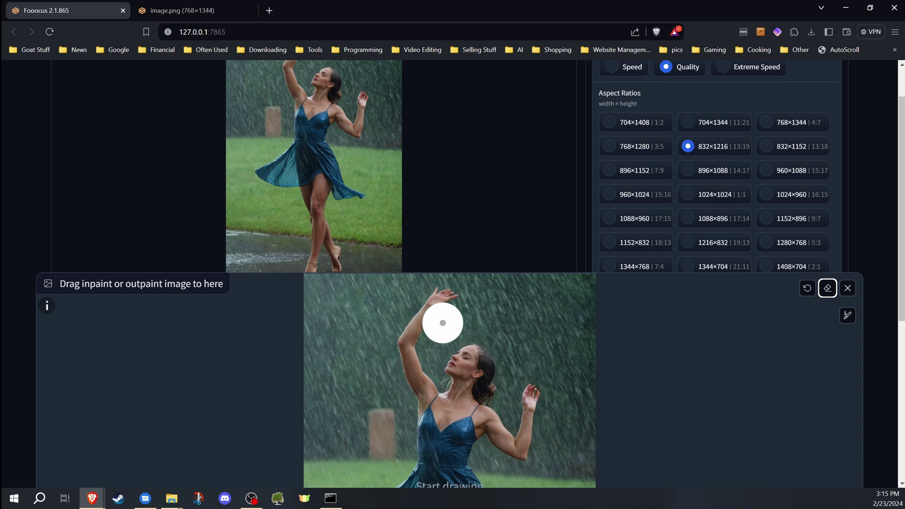
pyautogui.scroll(3, 443, 323)
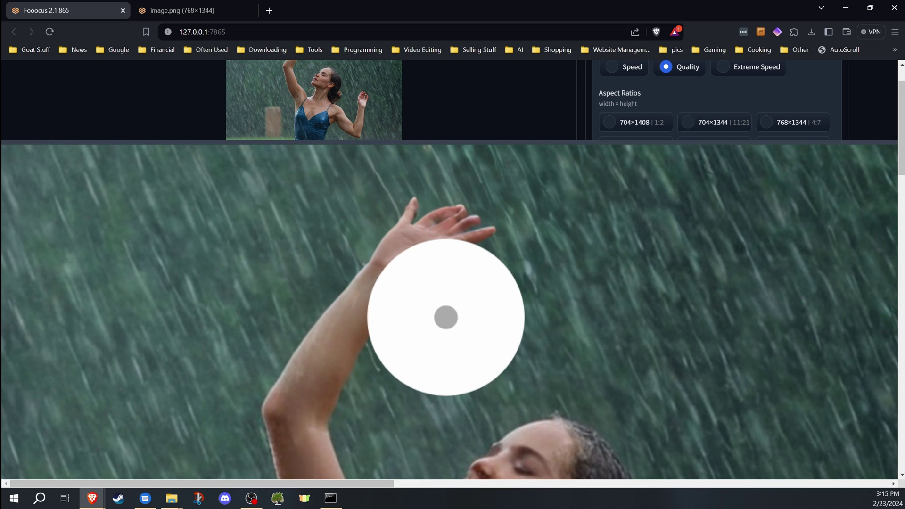
pyautogui.scroll(-5, 453, 207)
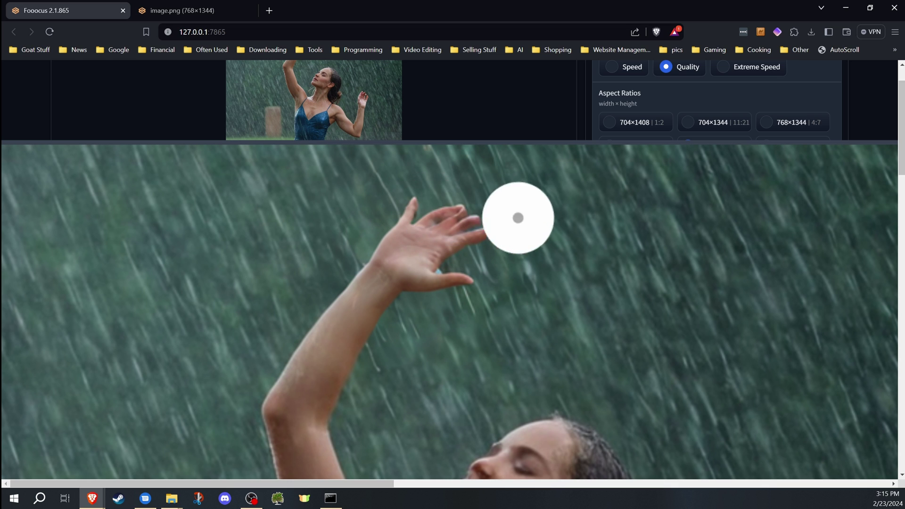
pyautogui.moveTo(429, 202)
pyautogui.mouseDown()
pyautogui.moveTo(468, 210)
pyautogui.moveTo(420, 202)
pyautogui.moveTo(446, 222)
pyautogui.moveTo(450, 212)
pyautogui.mouseUp()
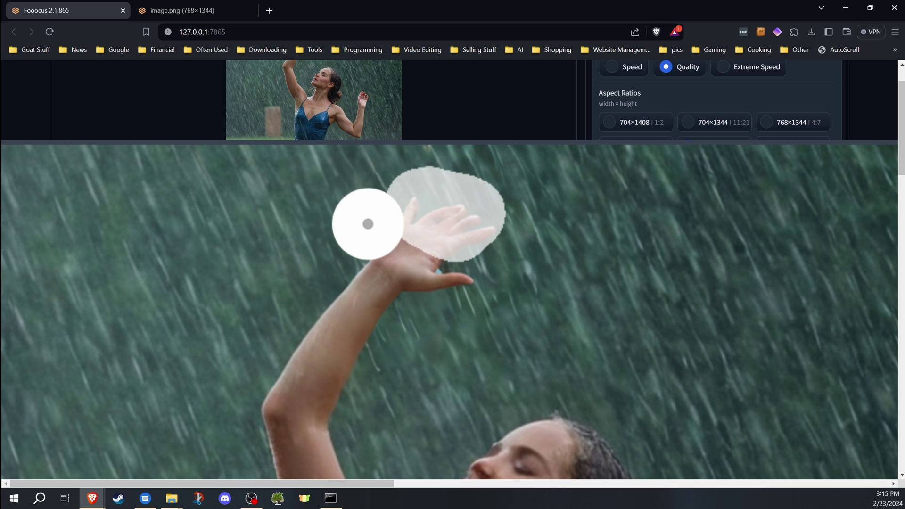
pyautogui.scroll(-3, 466, 236)
pyautogui.scroll(4, 438, 226)
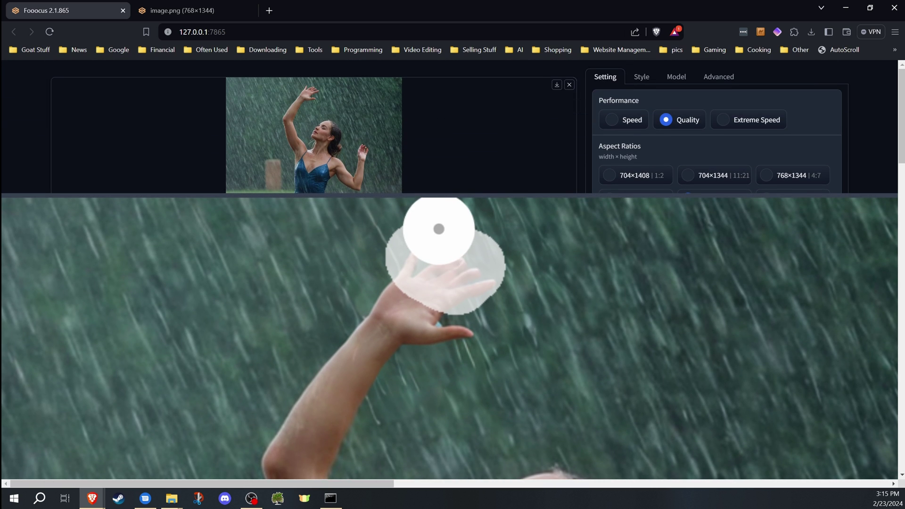
pyautogui.press('s')
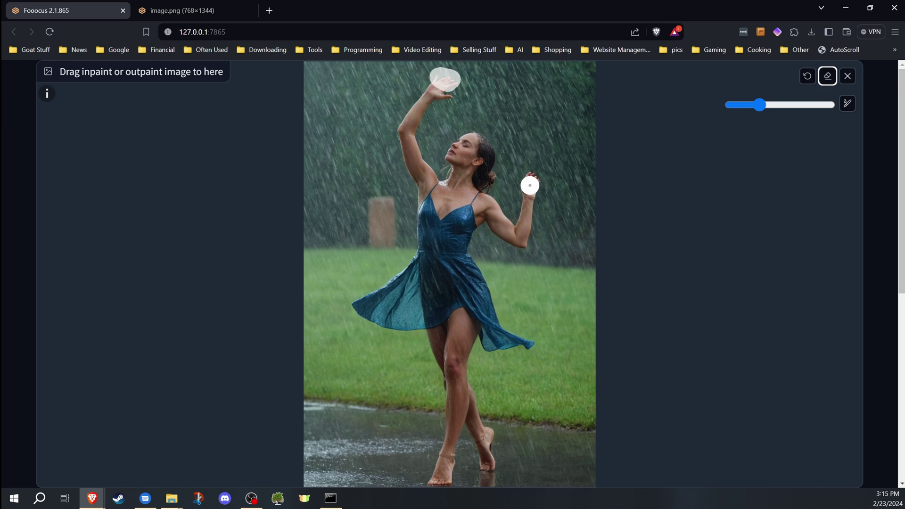
pyautogui.scroll(3, 524, 176)
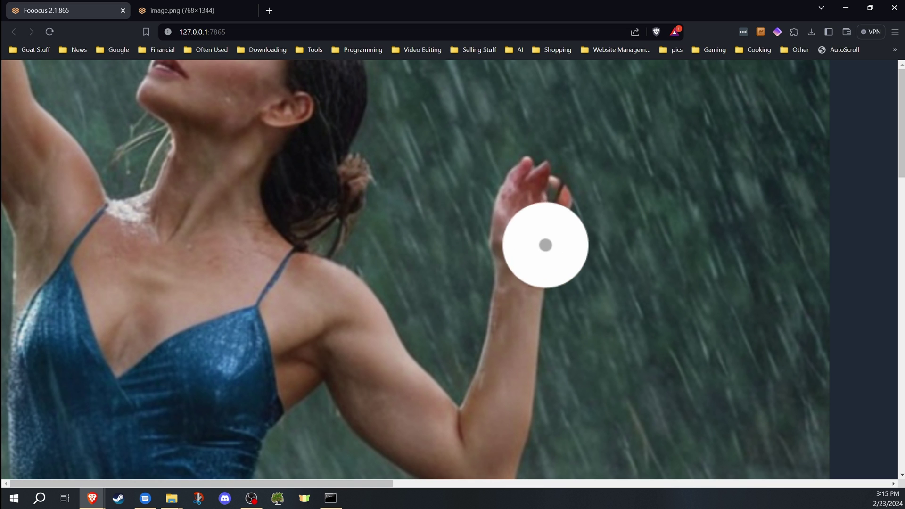
pyautogui.moveTo(545, 244)
pyautogui.mouseDown()
pyautogui.moveTo(529, 179)
pyautogui.moveTo(531, 257)
pyautogui.moveTo(544, 188)
pyautogui.mouseUp()
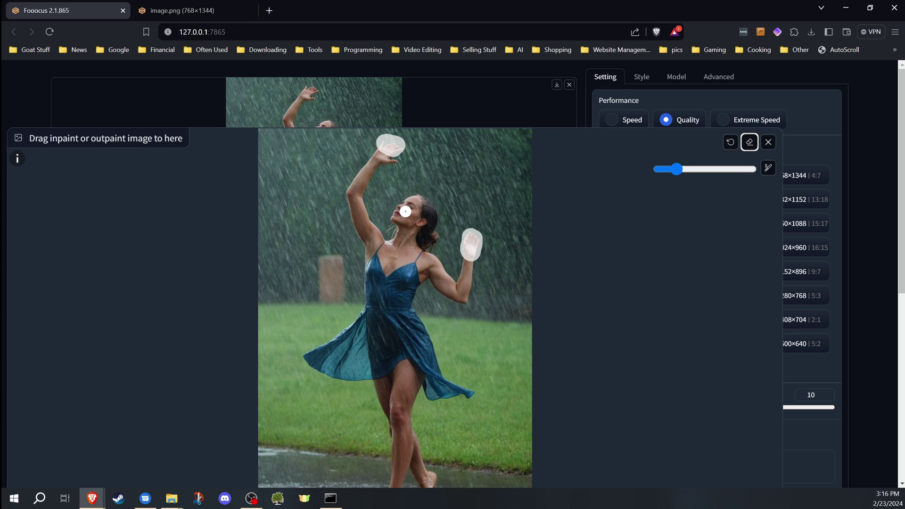
# Generate a new inpainted dancer image from the two-hand mask, stopping after one result.
pyautogui.press('s')
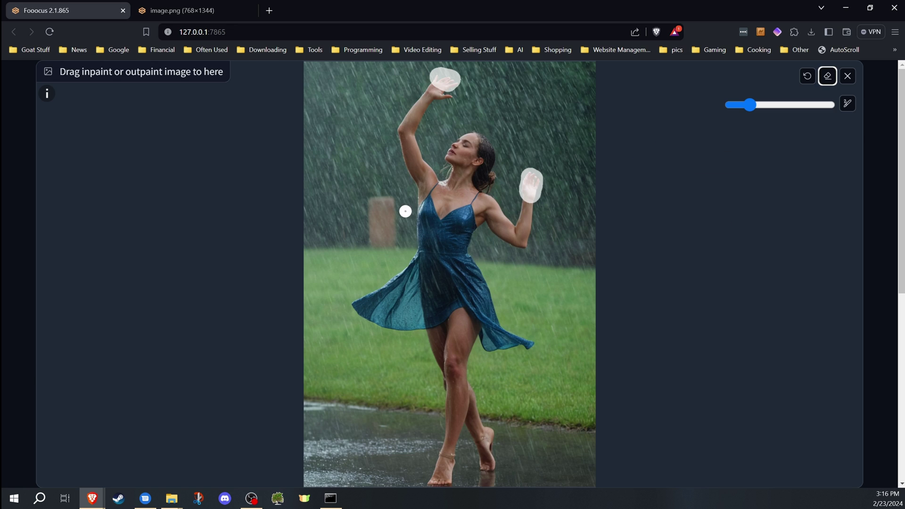
pyautogui.press('s')
pyautogui.scroll(-4, 402, 236)
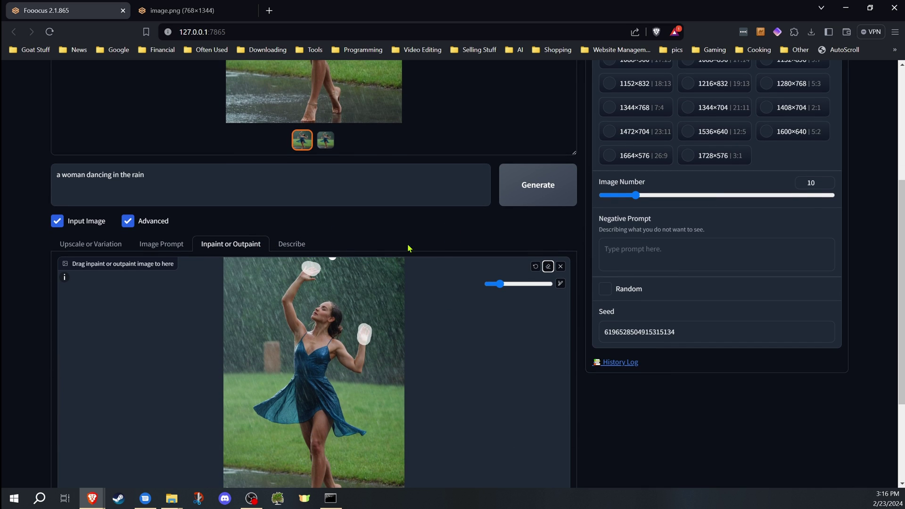
pyautogui.scroll(-3, 380, 244)
pyautogui.scroll(7, 415, 239)
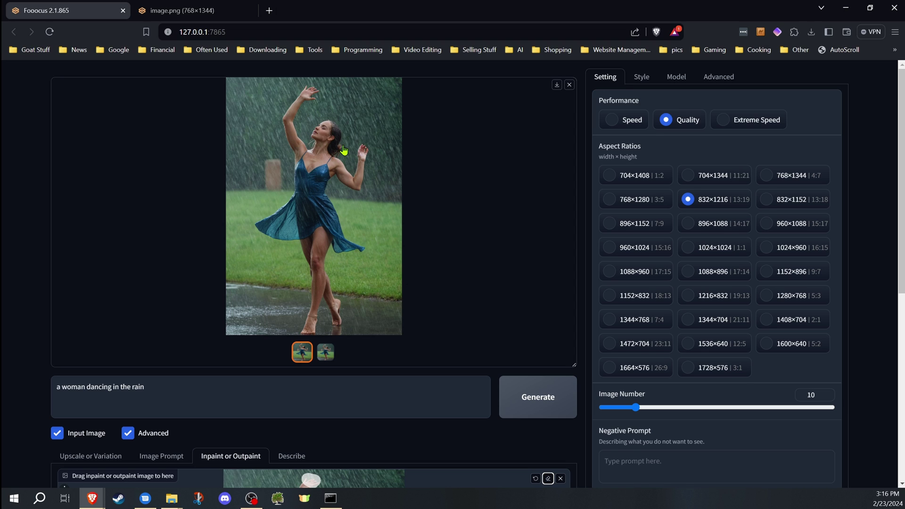
pyautogui.click(536, 390)
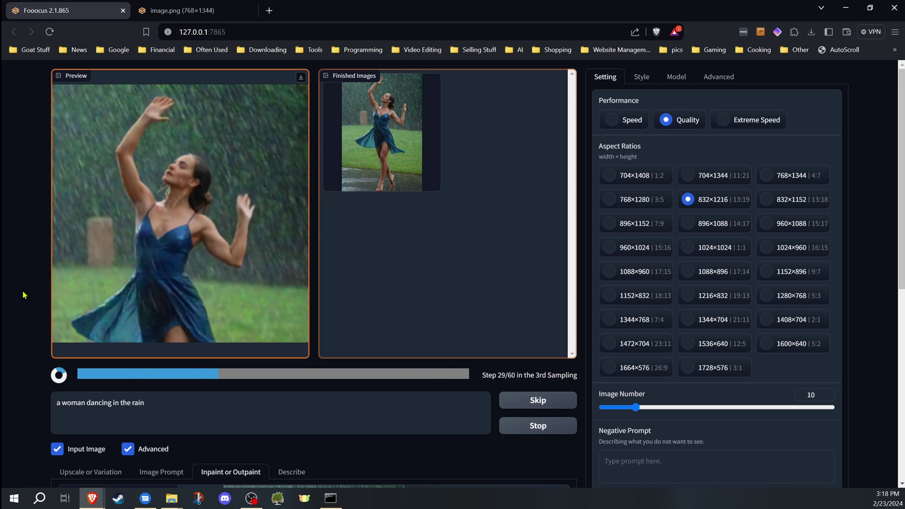
pyautogui.click(540, 426)
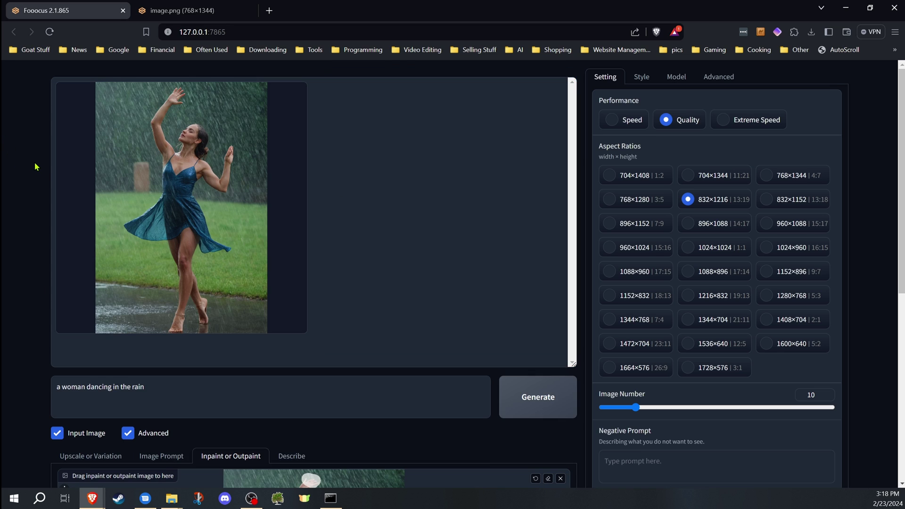
# Clear the mask strokes from the dancer's hands on the inpaint canvas.
pyautogui.scroll(-3, 36, 166)
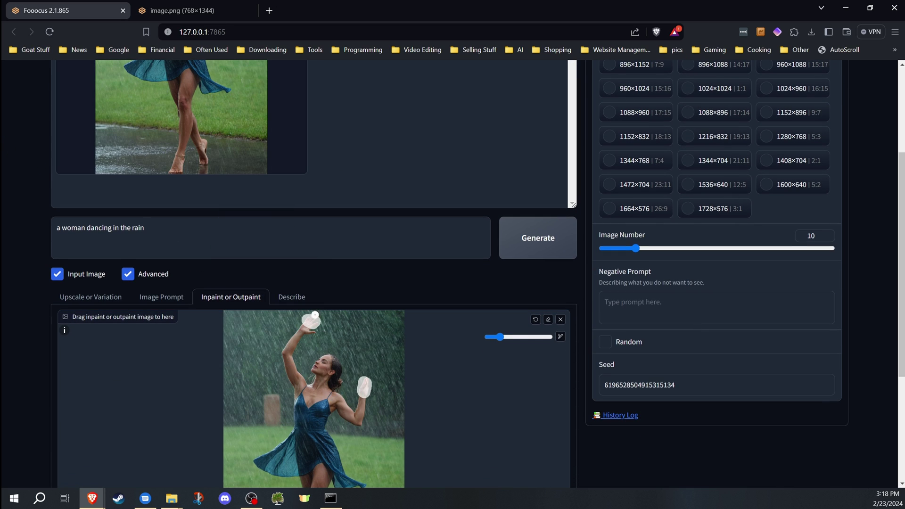
pyautogui.scroll(-4, 315, 315)
pyautogui.click(548, 125)
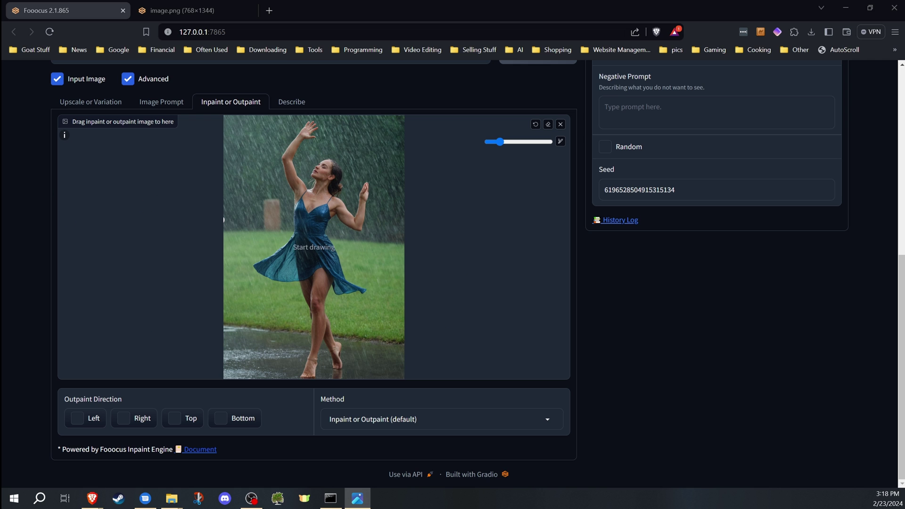
# Zoom in on the dancer's raised hand in the Photos viewer.
pyautogui.moveTo(431, 45); pyautogui.dragTo(343, 19)
pyautogui.scroll(5, 313, 95)
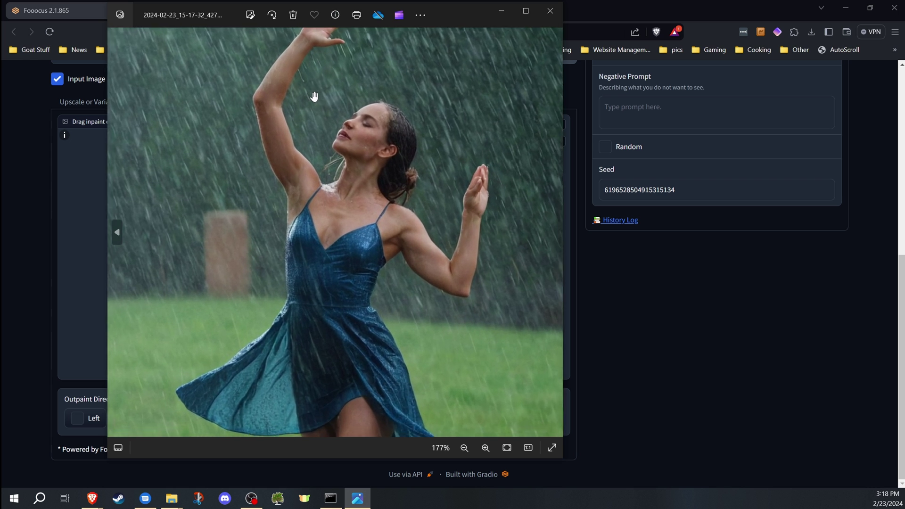
pyautogui.moveTo(345, 87); pyautogui.dragTo(342, 233)
pyautogui.scroll(2, 316, 117)
pyautogui.moveTo(324, 116); pyautogui.dragTo(330, 234)
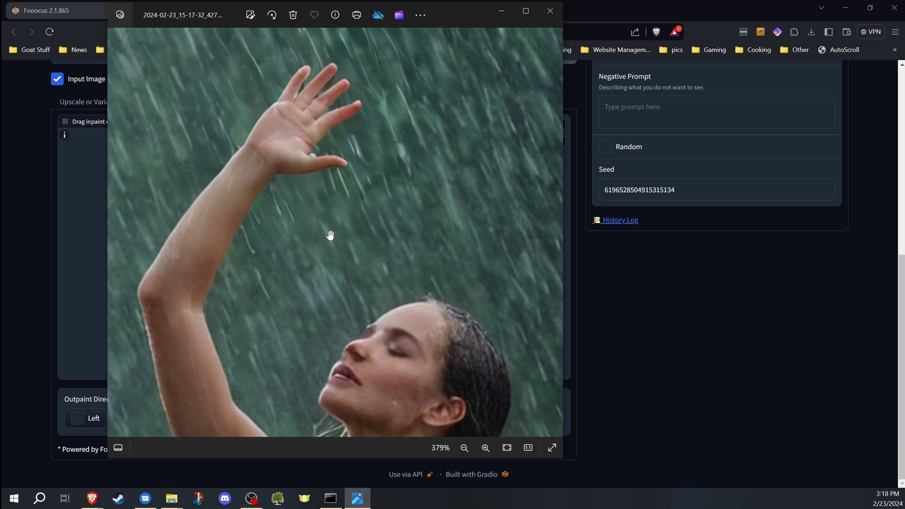
pyautogui.scroll(-2, 377, 207)
pyautogui.scroll(1, 333, 202)
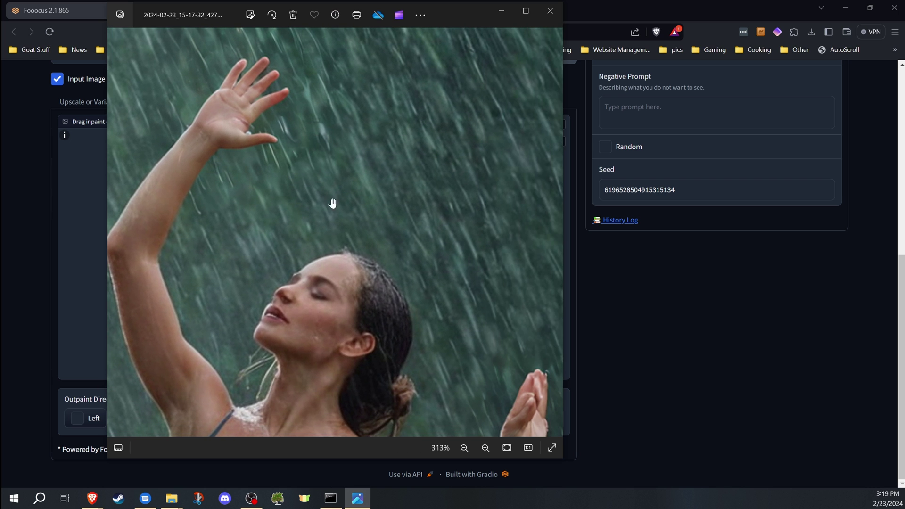
pyautogui.scroll(1, 378, 215)
# Inspect the other hand up close, then close the Photos viewer.
pyautogui.moveTo(379, 214); pyautogui.dragTo(315, 215)
pyautogui.scroll(1, 387, 301)
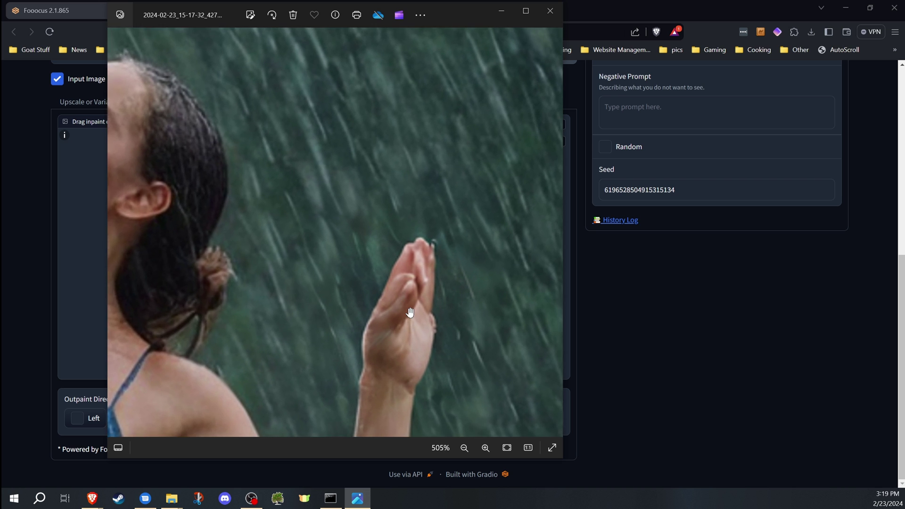
pyautogui.scroll(-1, 400, 329)
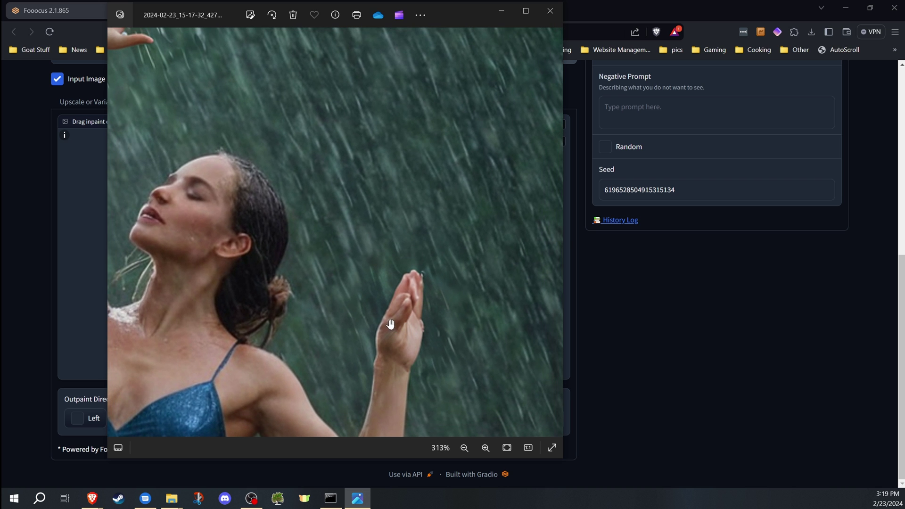
pyautogui.scroll(-3, 390, 324)
pyautogui.click(549, 13)
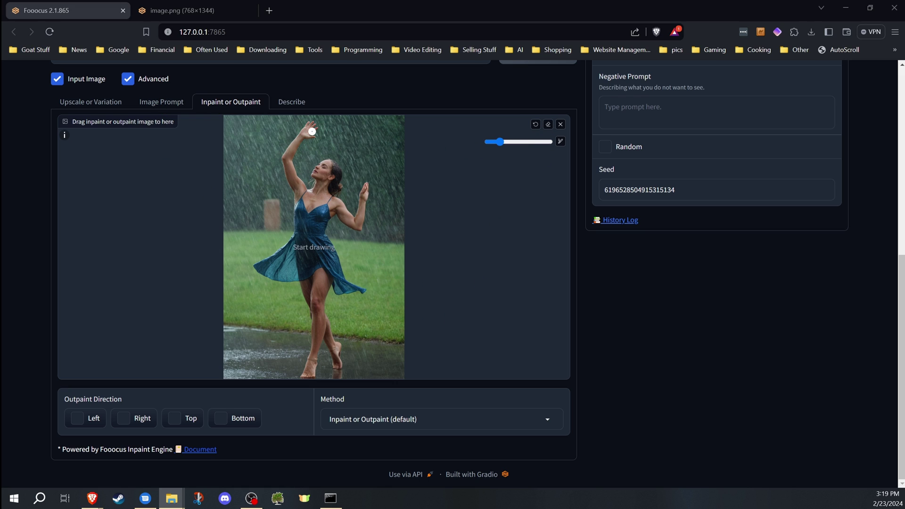
# Mask the raised hand with a larger brush, using Improve Detail and the prompt 'detailed hand'.
pyautogui.click(516, 142)
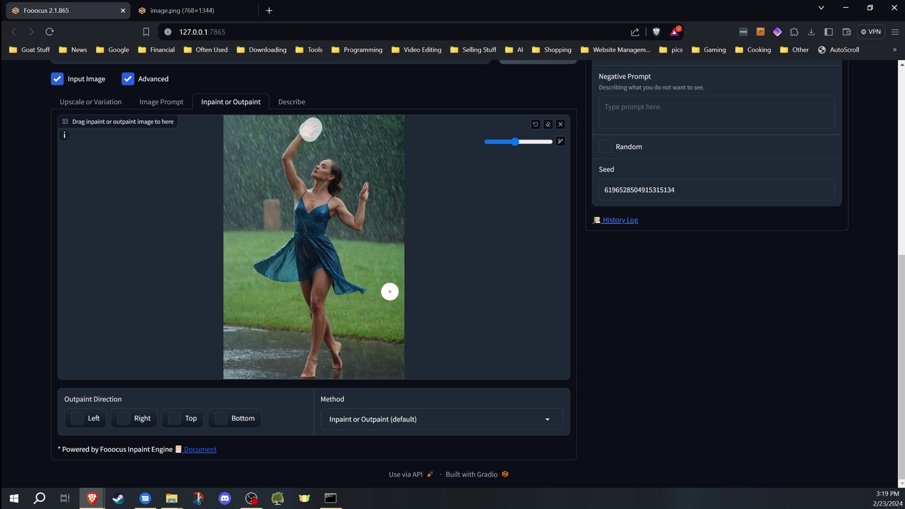
pyautogui.click(409, 415)
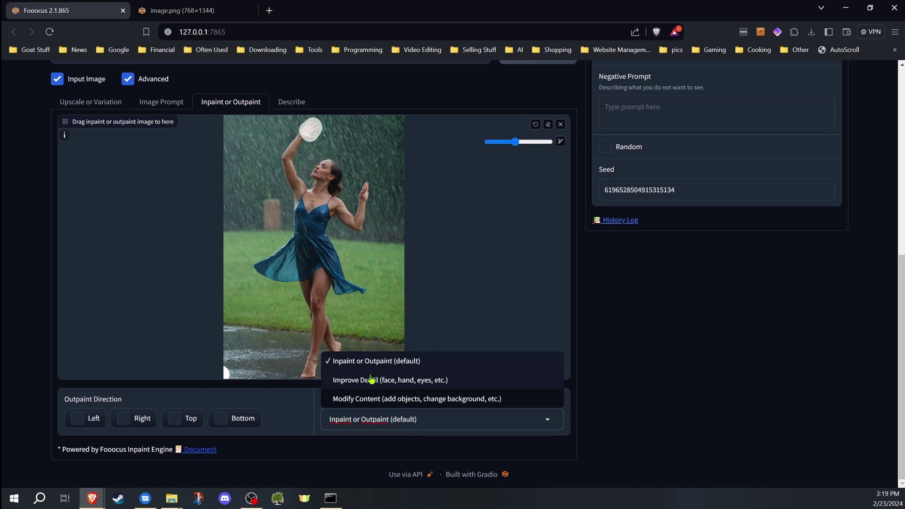
pyautogui.click(370, 379)
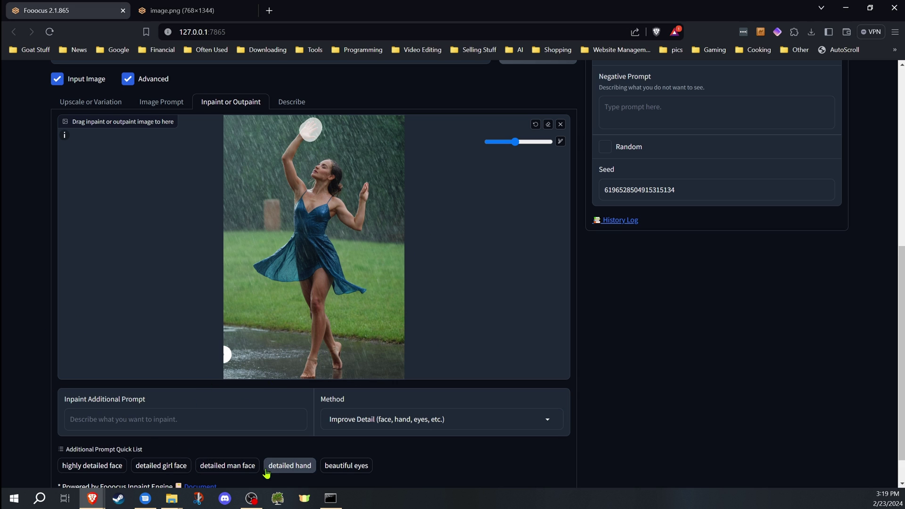
pyautogui.click(281, 469)
pyautogui.scroll(7, 43, 320)
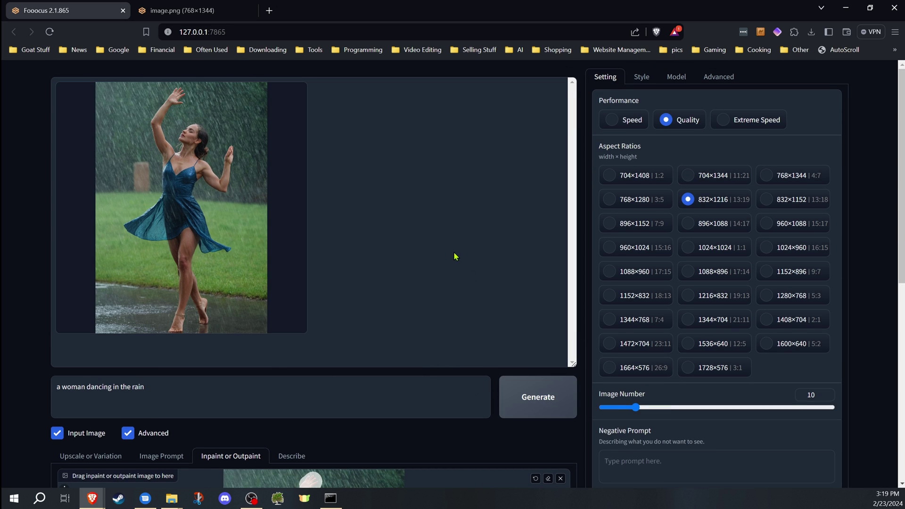
# Generate the Improve Detail hand repair and view the first result full-screen.
pyautogui.click(538, 394)
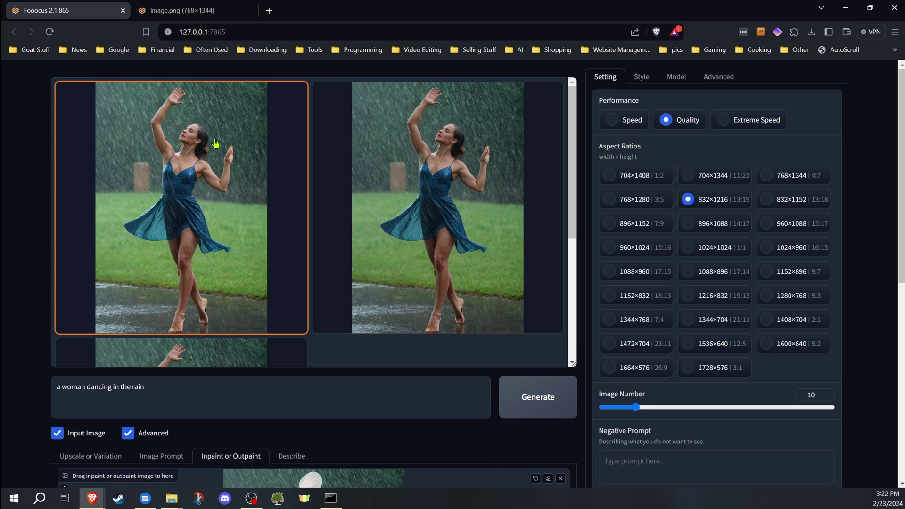
pyautogui.click(214, 141)
pyautogui.click(345, 135)
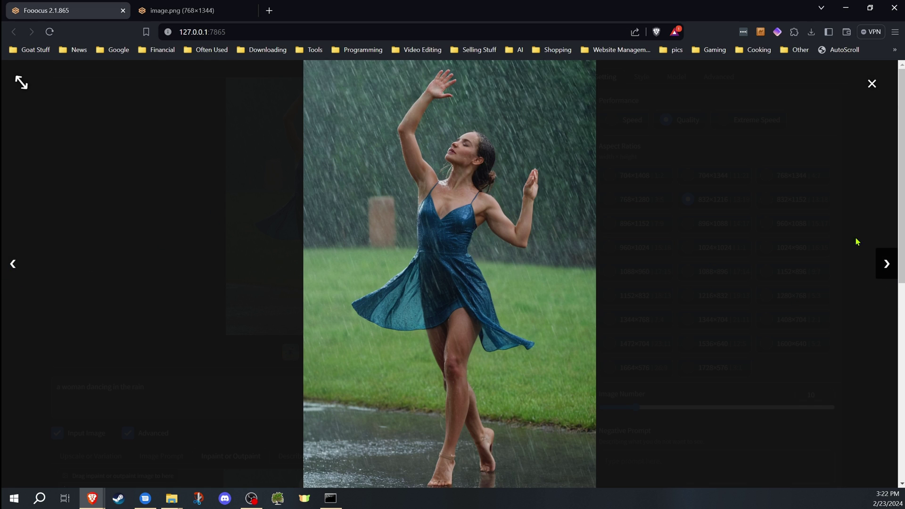
# Leave the full-screen view and mask the dancer's lower raised hand on the right.
pyautogui.click(868, 84)
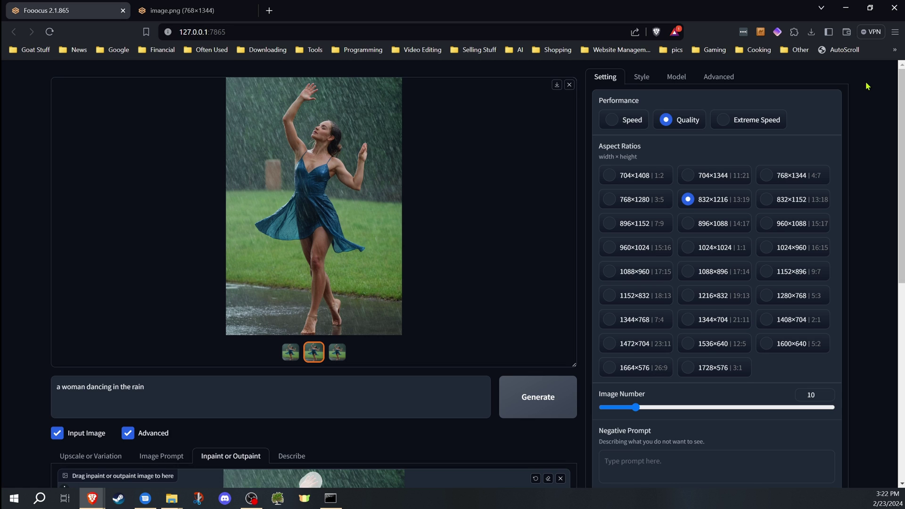
pyautogui.scroll(-5, 45, 288)
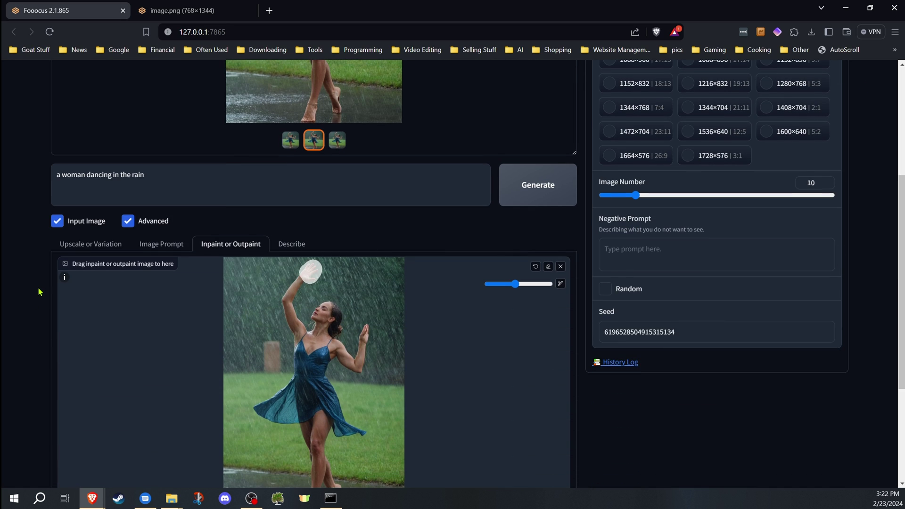
pyautogui.scroll(-1, 39, 292)
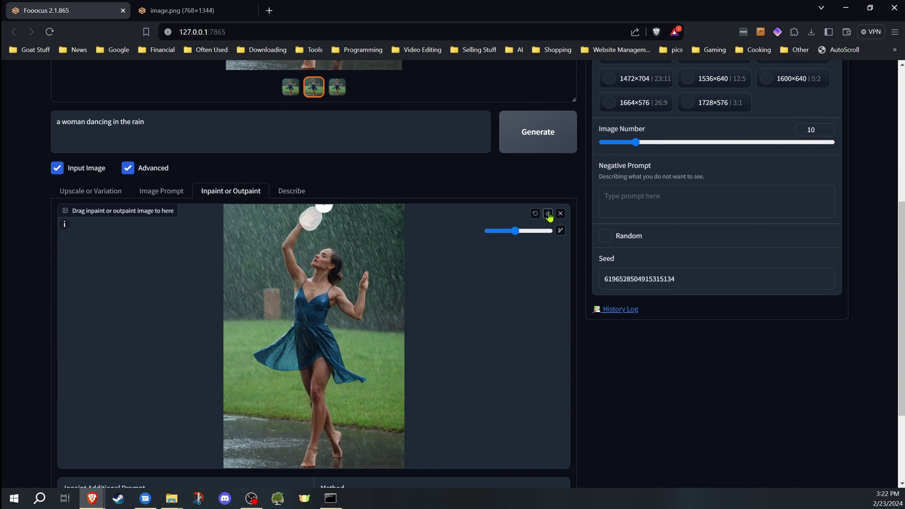
pyautogui.scroll(5, 345, 169)
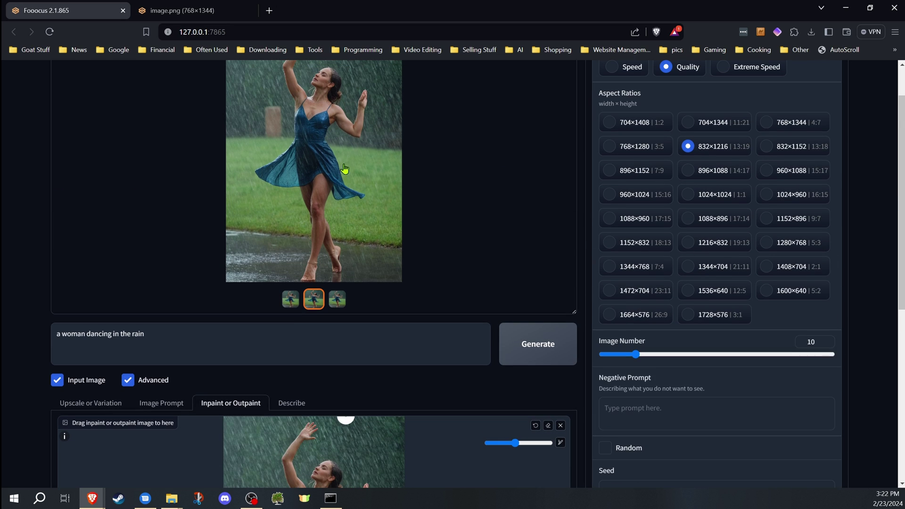
pyautogui.scroll(-5, 251, 200)
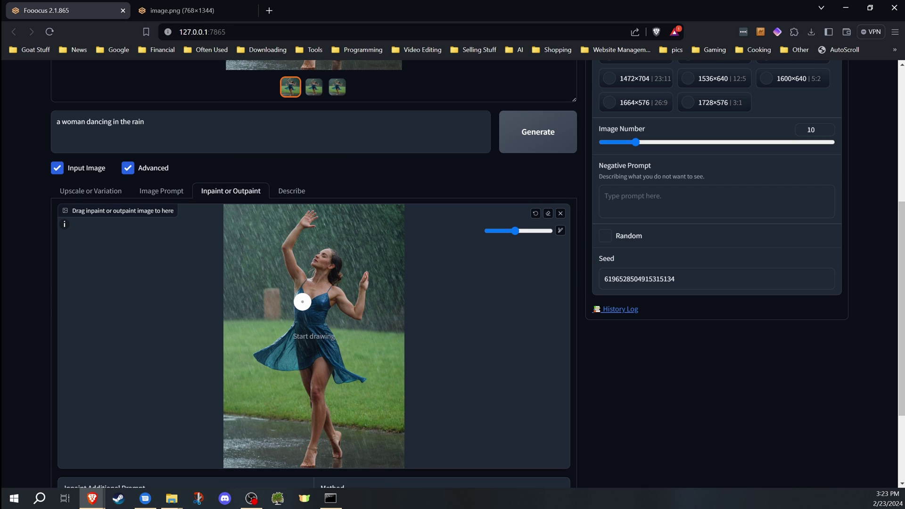
pyautogui.moveTo(367, 281)
pyautogui.mouseDown()
pyautogui.moveTo(367, 271)
pyautogui.moveTo(368, 288)
pyautogui.moveTo(359, 283)
pyautogui.moveTo(371, 273)
pyautogui.mouseUp()
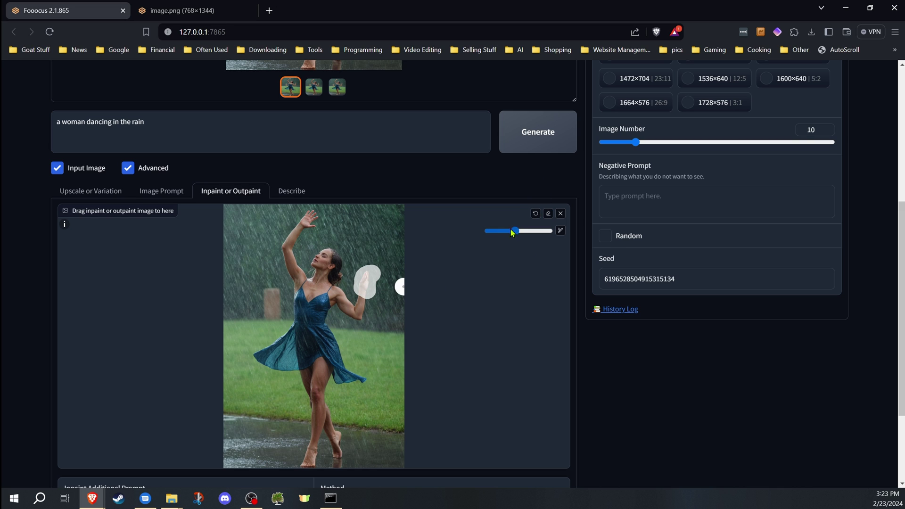
pyautogui.scroll(-3, 277, 376)
pyautogui.click(369, 381)
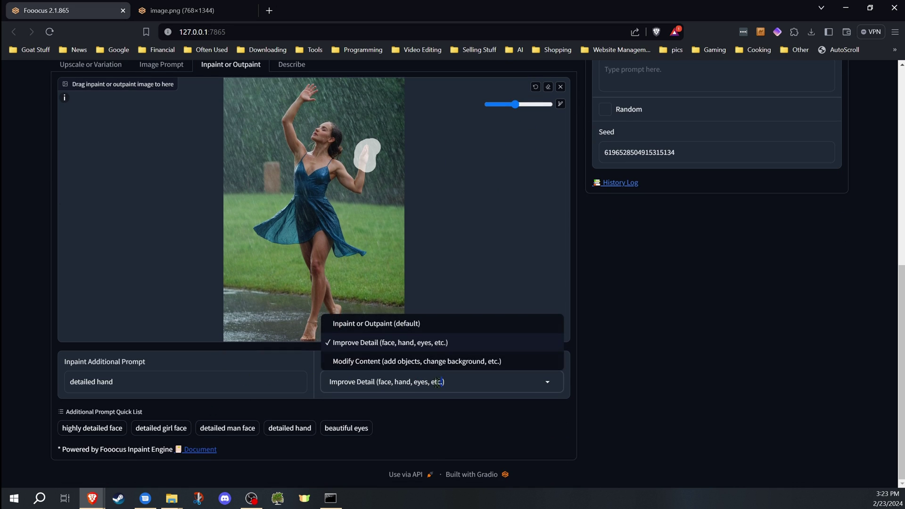
# Switch the inpaint method back to Inpaint or Outpaint (default).
pyautogui.click(418, 329)
pyautogui.scroll(8, 445, 246)
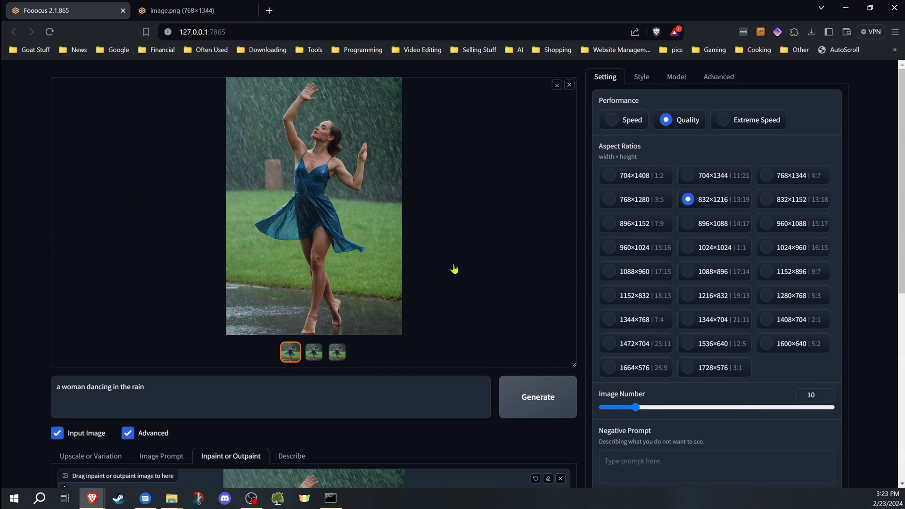
pyautogui.scroll(-5, 454, 269)
pyautogui.scroll(5, 469, 246)
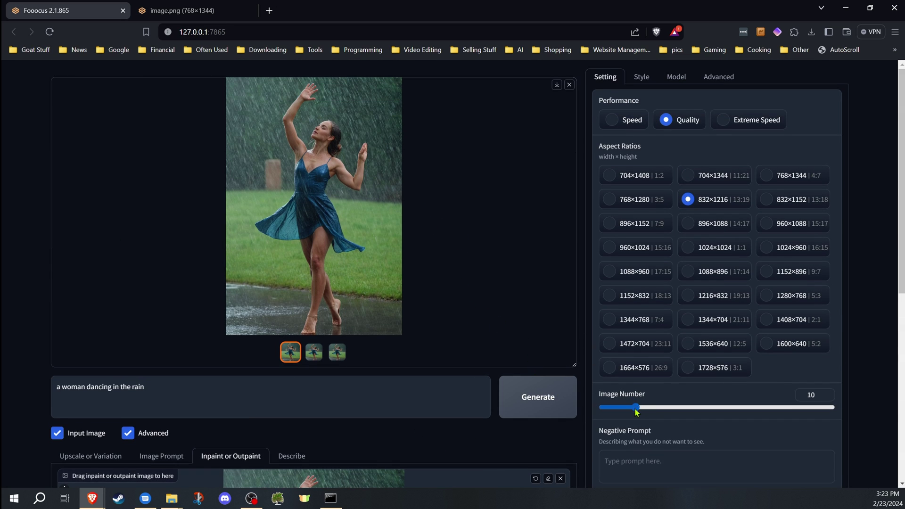
# Generate a new batch, enlarge the third finished image, and skip the current one.
pyautogui.click(542, 405)
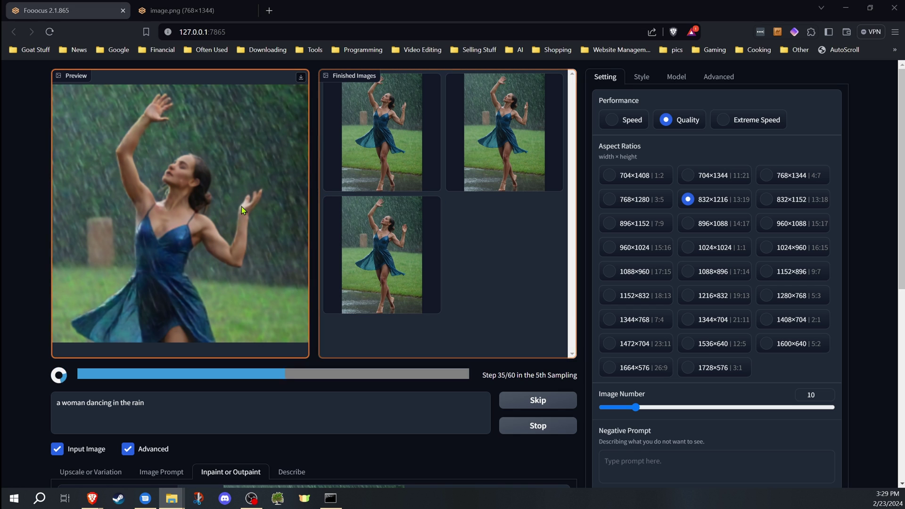
pyautogui.click(371, 262)
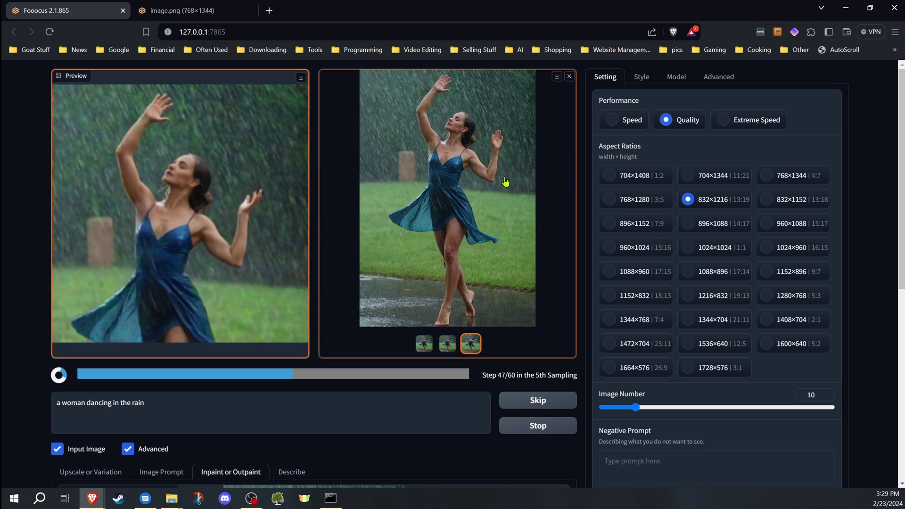
pyautogui.click(529, 402)
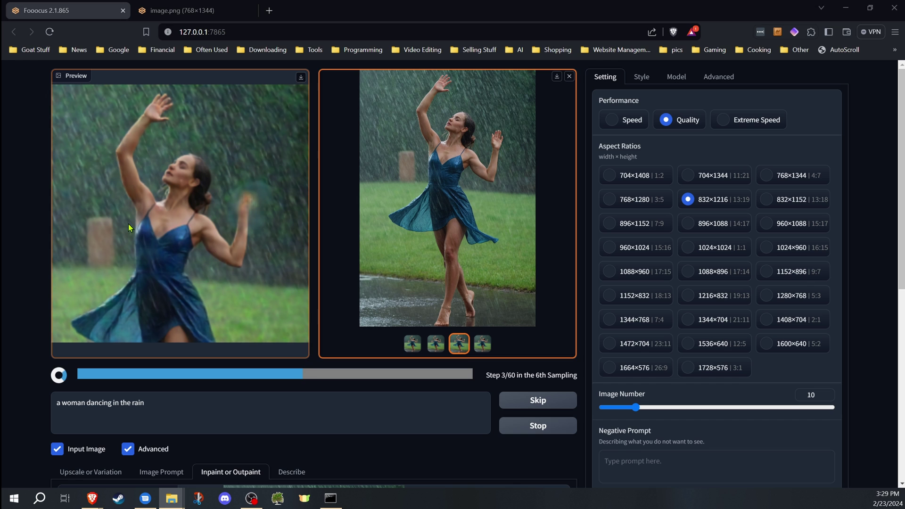
# Reuse the finished dancer image for inpainting and clear its old mask.
pyautogui.click(539, 427)
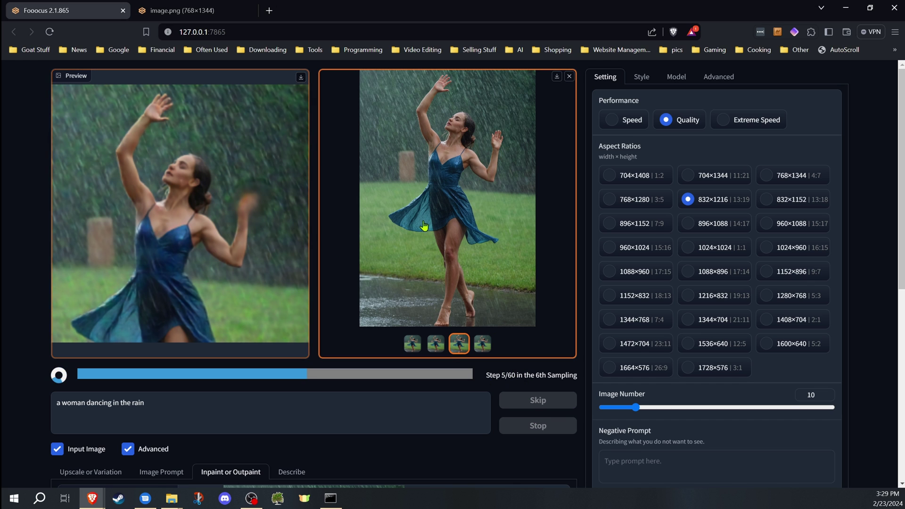
pyautogui.scroll(-2, 421, 231)
pyautogui.moveTo(414, 208); pyautogui.dragTo(349, 416)
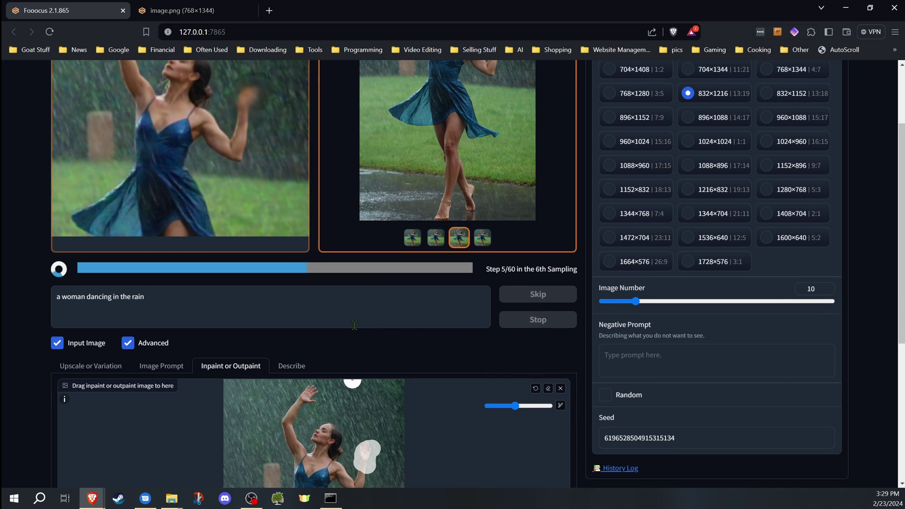
pyautogui.scroll(-5, 350, 416)
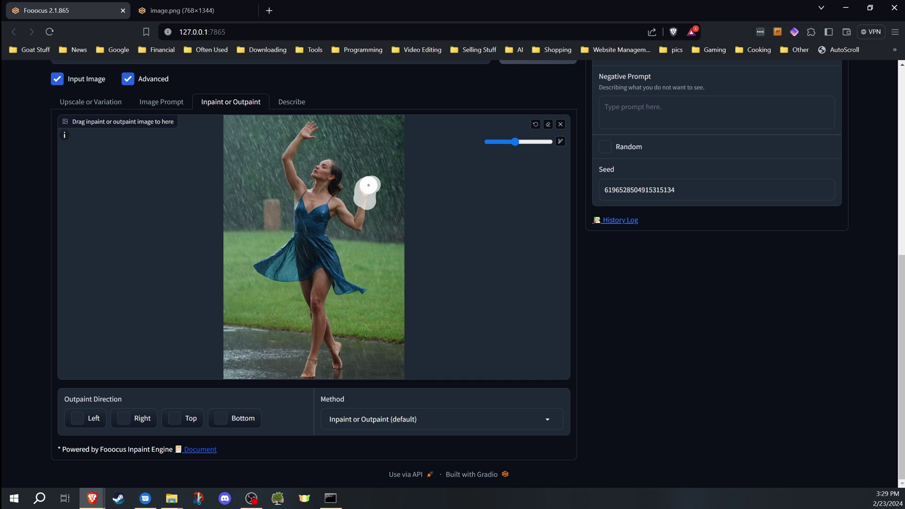
pyautogui.click(548, 125)
# Remask the lower raised hand, with Improve Detail and the prompt 'detailed hand'.
pyautogui.scroll(5, 350, 192)
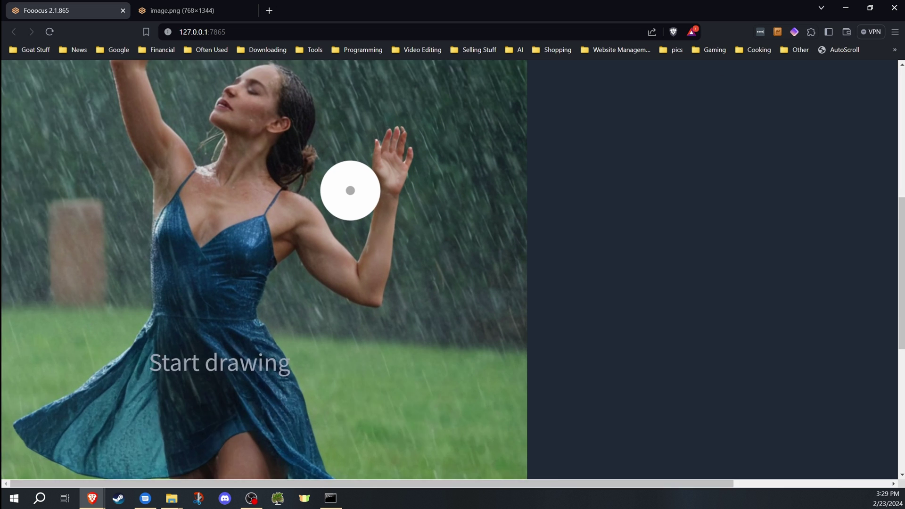
pyautogui.scroll(-5, 352, 194)
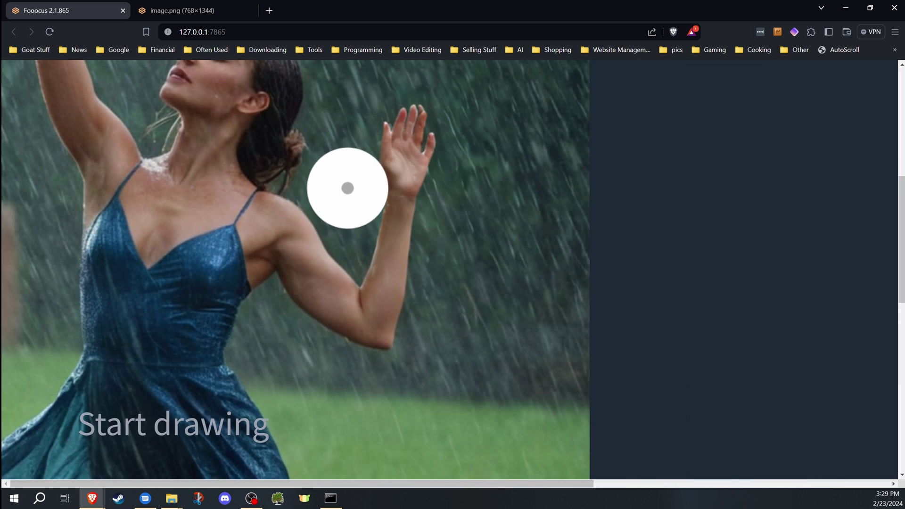
pyautogui.scroll(-2, 344, 186)
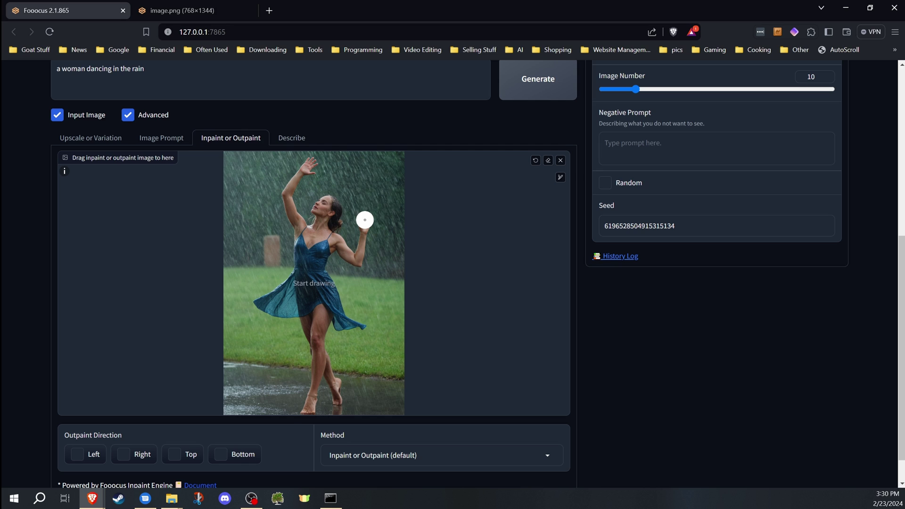
pyautogui.moveTo(364, 216); pyautogui.dragTo(366, 230)
pyautogui.click(384, 455)
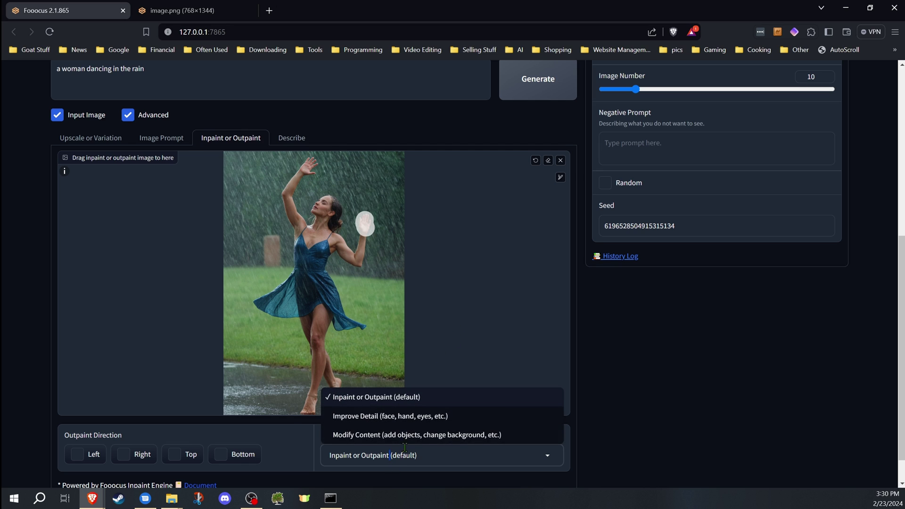
pyautogui.click(381, 416)
pyautogui.scroll(-1, 231, 438)
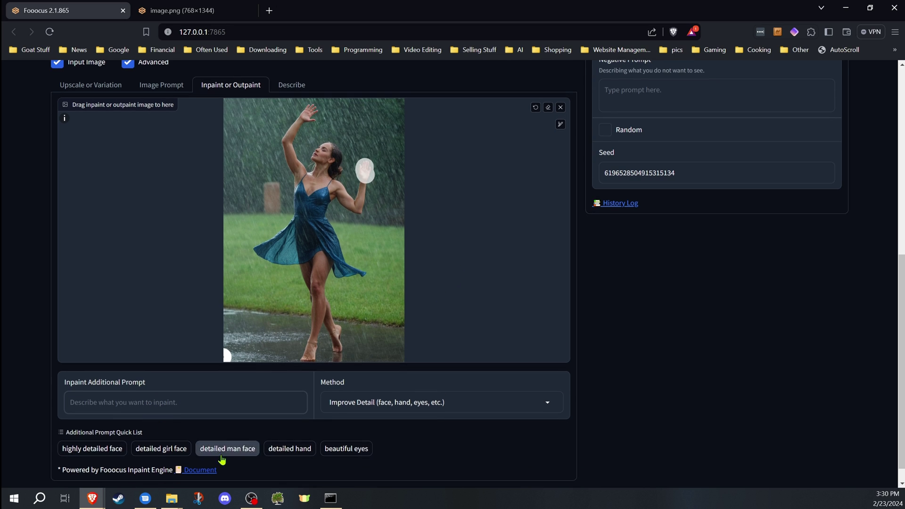
pyautogui.click(285, 453)
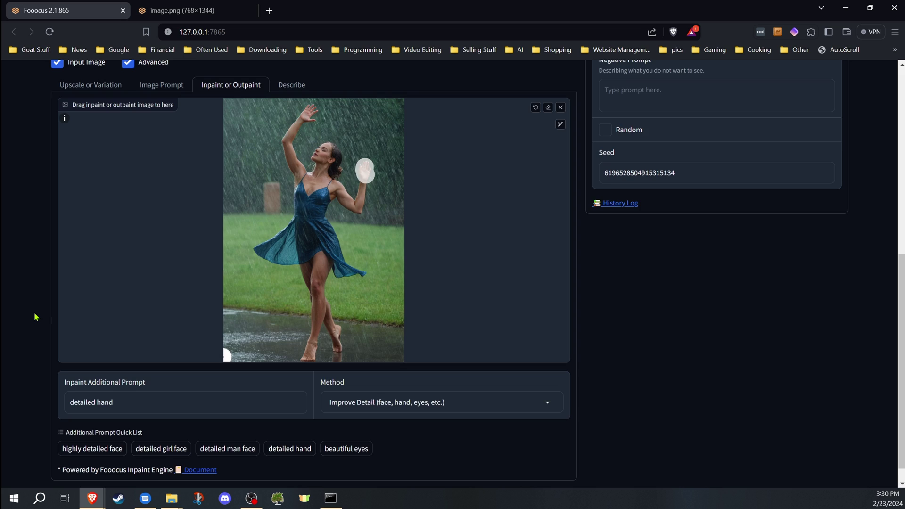
pyautogui.scroll(7, 36, 317)
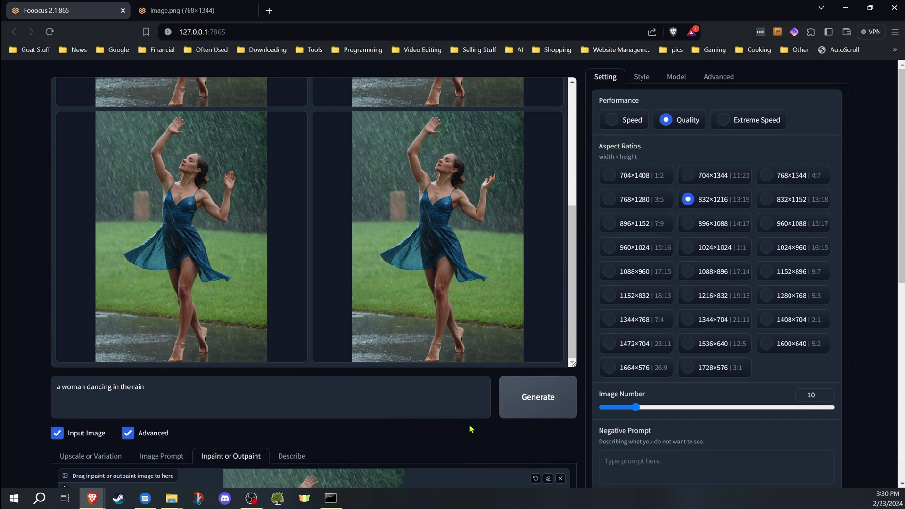
# Run the Improve Detail hand generation and stop it after two finished images.
pyautogui.scroll(-3, 470, 429)
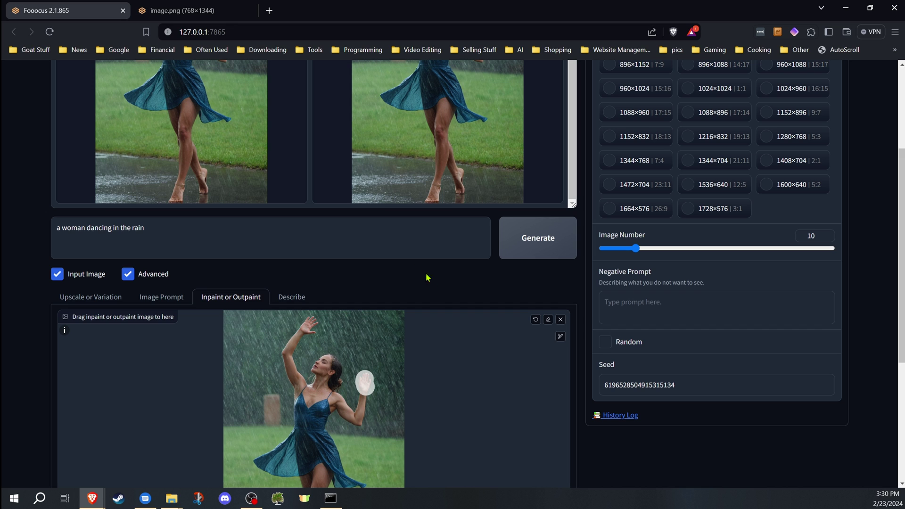
pyautogui.scroll(3, 496, 316)
pyautogui.click(539, 398)
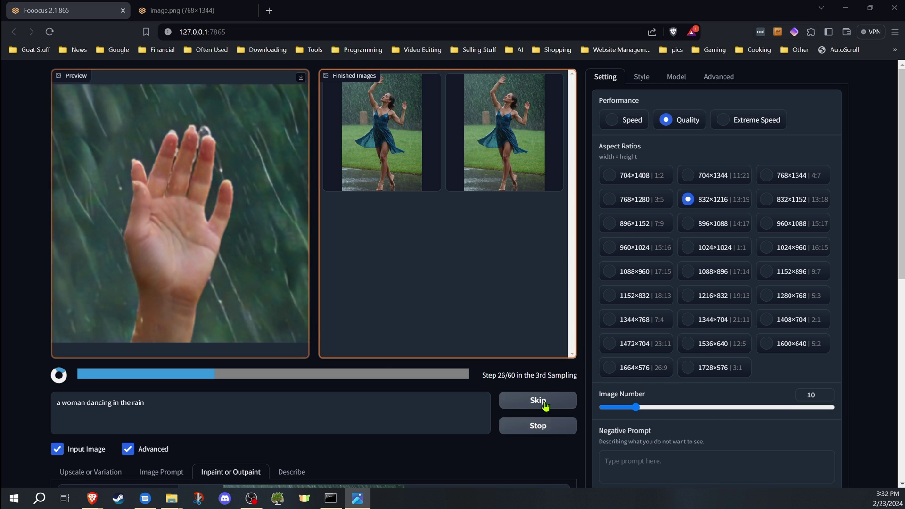
pyautogui.click(561, 432)
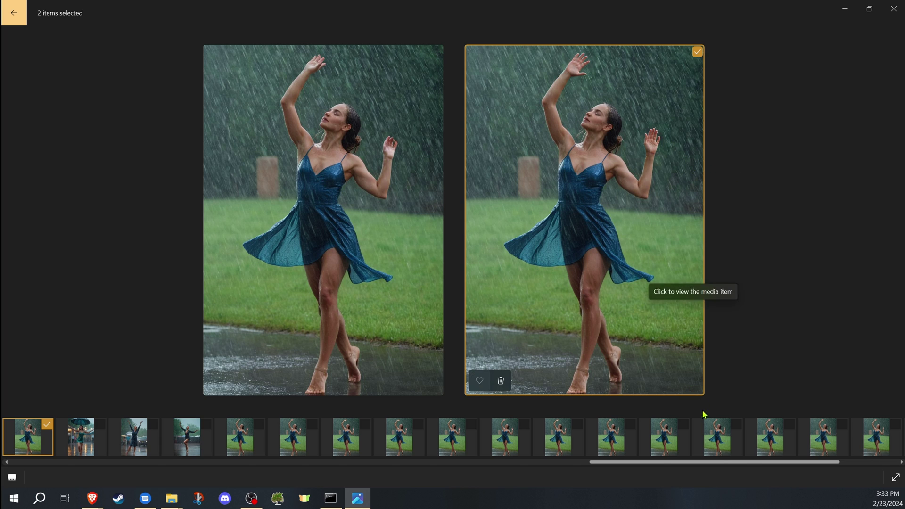
# Compare the two blue-dress dancer images side by side in Photos.
pyautogui.scroll(-3, 723, 464)
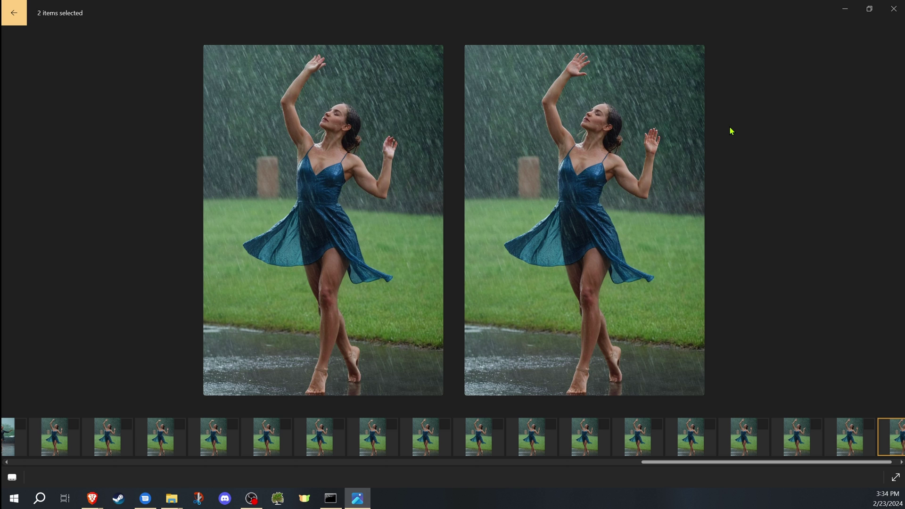
# Close the Photos comparison and set the inpaint method to Inpaint or Outpaint (default).
pyautogui.click(845, 9)
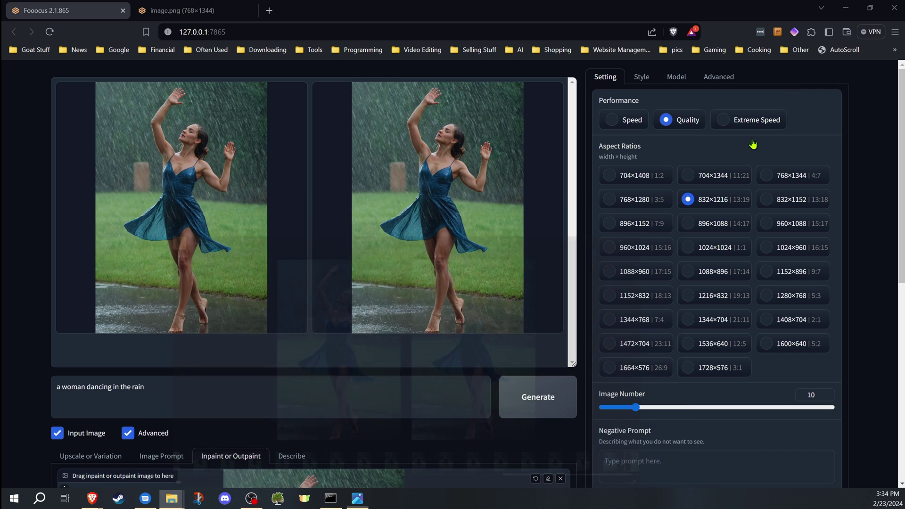
pyautogui.scroll(-8, 468, 335)
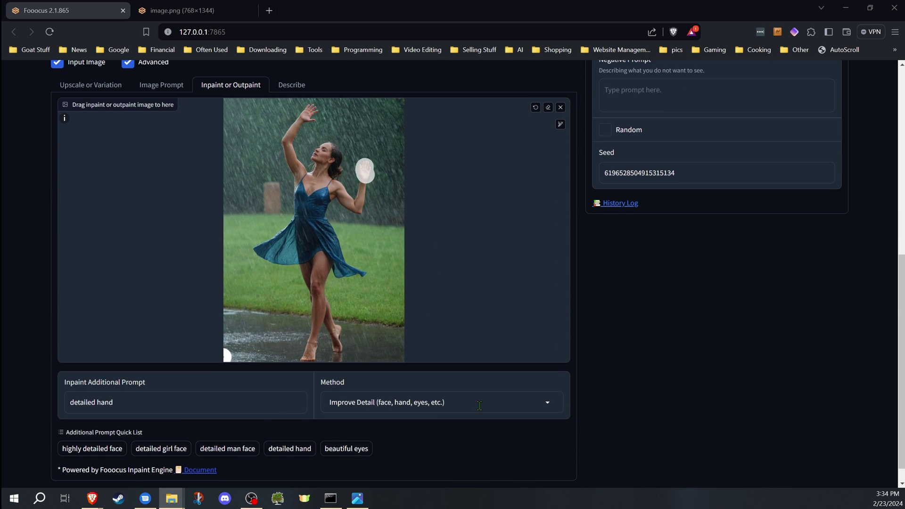
pyautogui.click(407, 413)
pyautogui.click(409, 347)
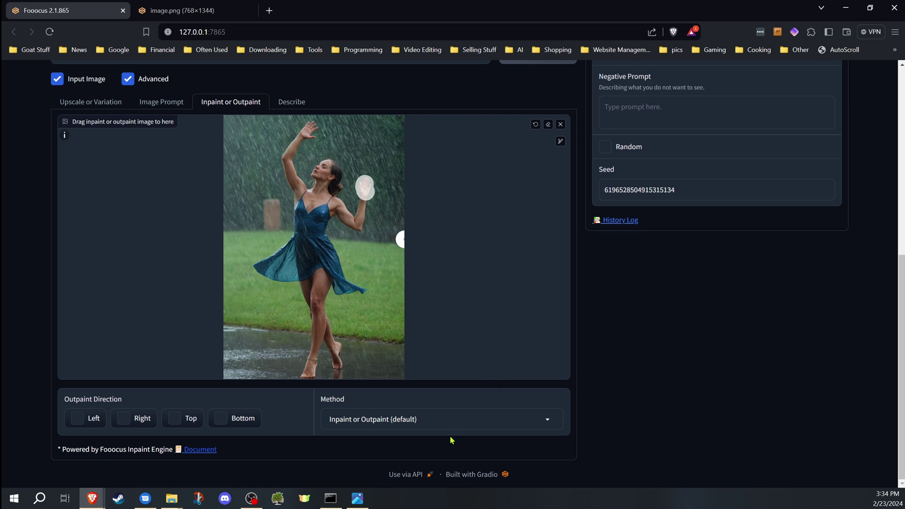
# Switch back to Improve Detail (face, hand, eyes, etc.) with 'detailed hand' as the prompt.
pyautogui.click(451, 419)
pyautogui.click(400, 380)
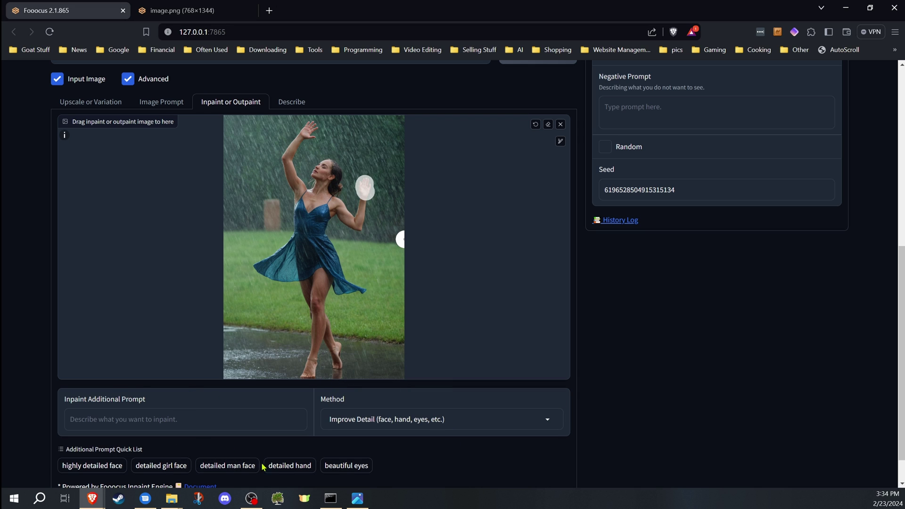
pyautogui.click(283, 465)
pyautogui.scroll(2, 198, 320)
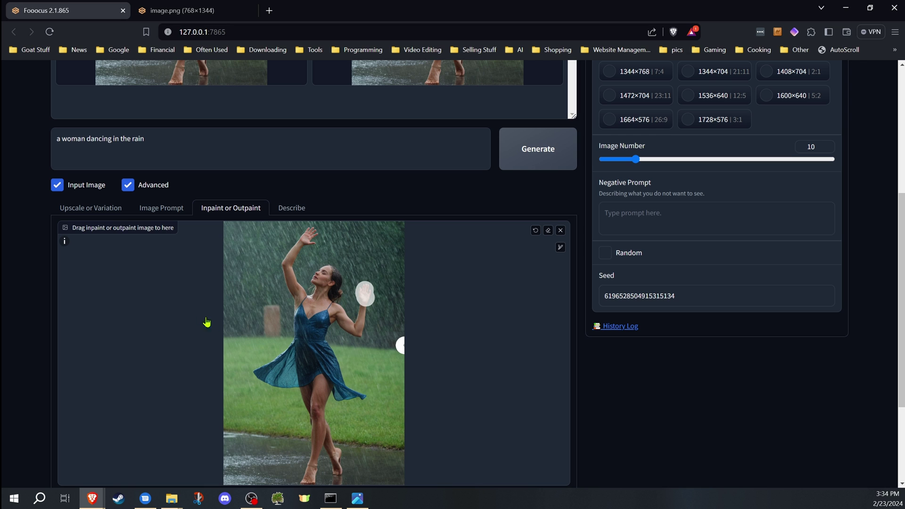
pyautogui.scroll(4, 264, 245)
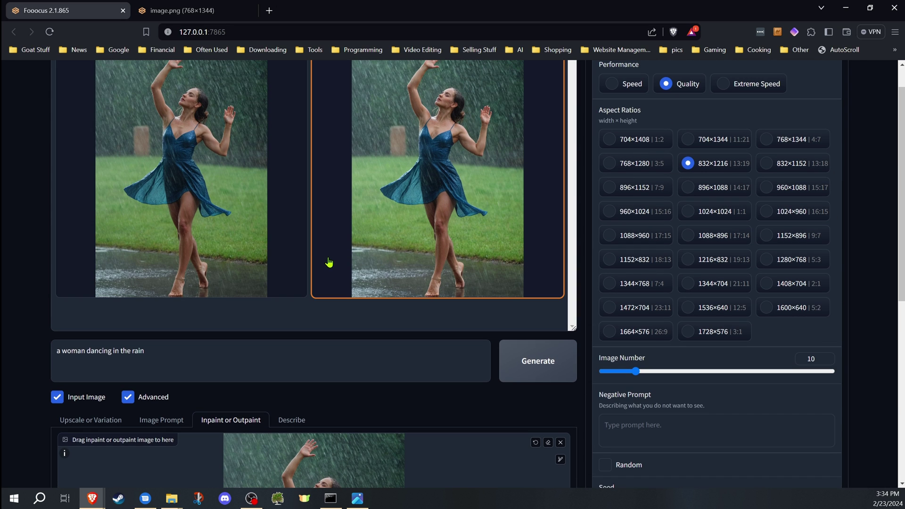
pyautogui.scroll(-5, 29, 286)
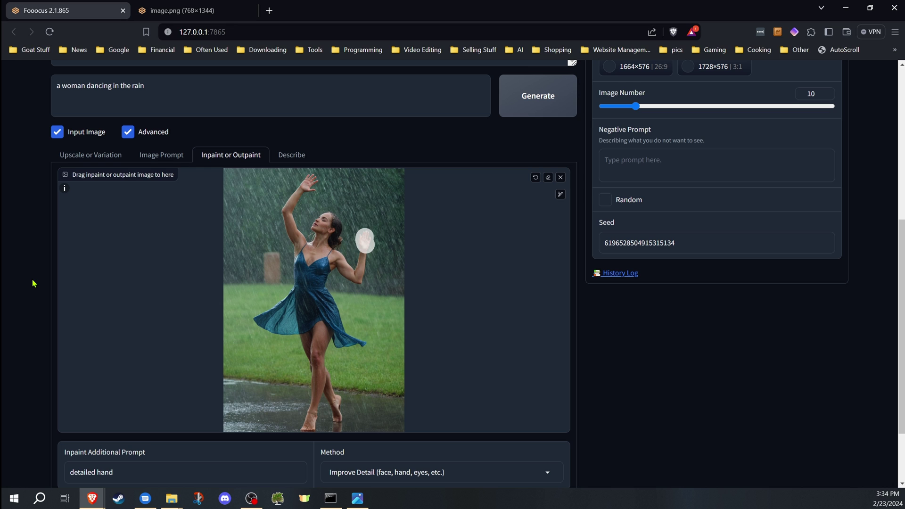
pyautogui.scroll(6, 216, 283)
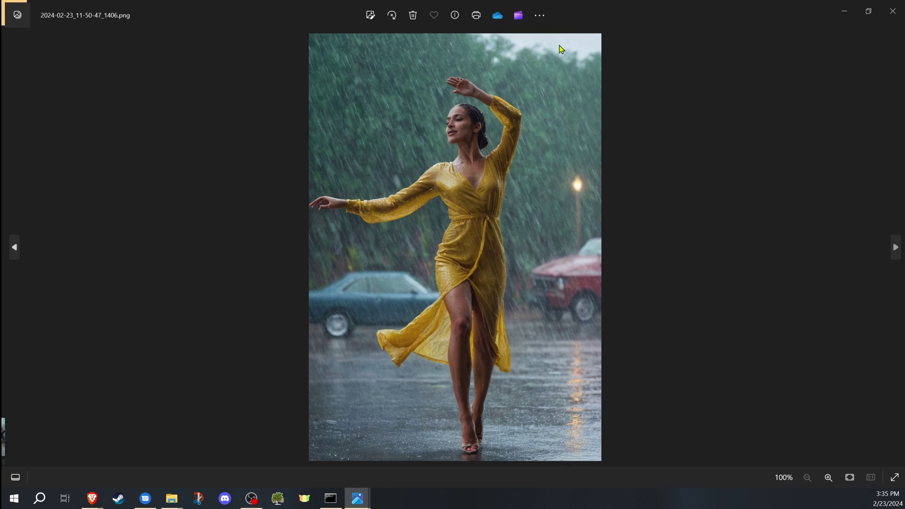
# Place the two yellow-dress dancer images side by side for comparison in Windows Photos.
pyautogui.click(10, 475)
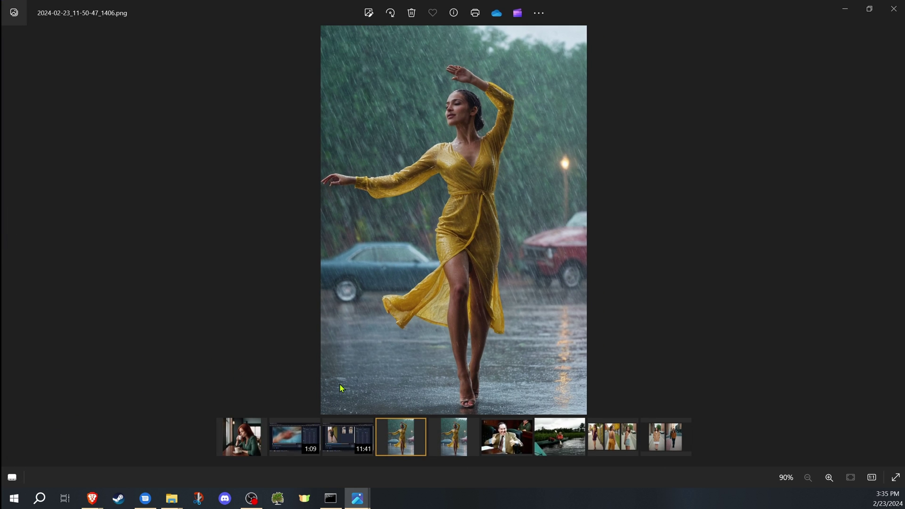
pyautogui.click(468, 425)
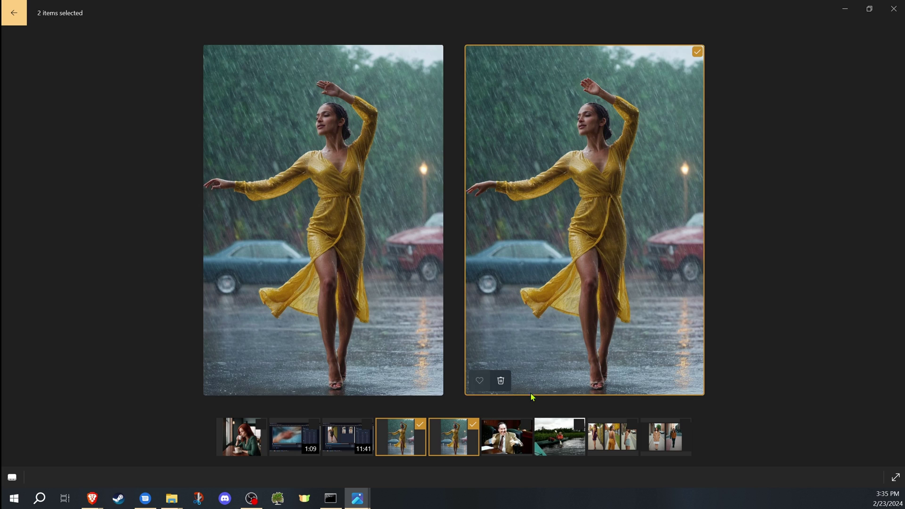
pyautogui.click(12, 477)
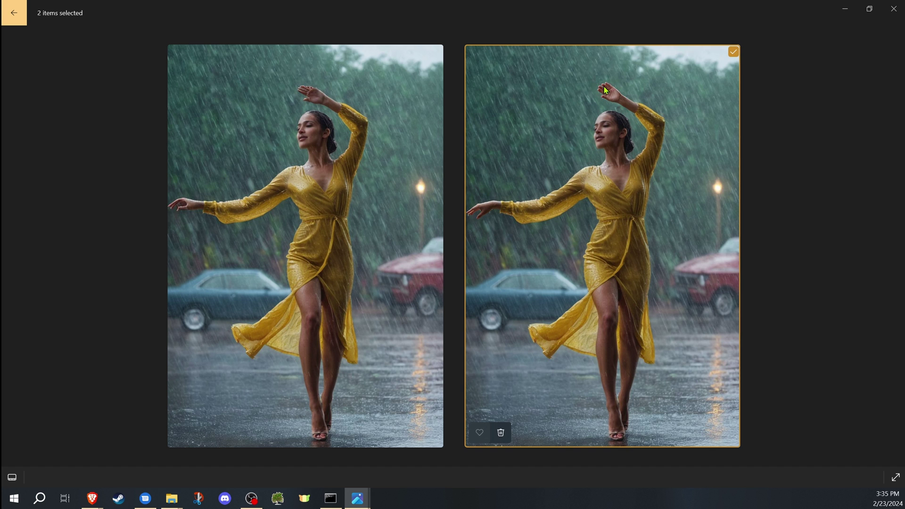
# Open the improved right-hand image and zoom in on the woman's outstretched arm and hands.
pyautogui.click(543, 196)
pyautogui.scroll(5, 420, 141)
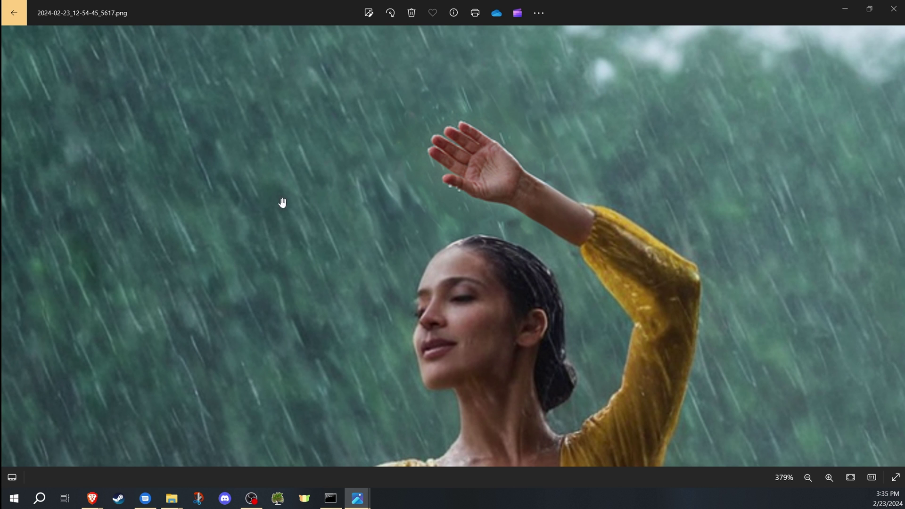
pyautogui.moveTo(280, 200); pyautogui.dragTo(401, 121)
pyautogui.scroll(2, 428, 148)
pyautogui.scroll(4, 69, 216)
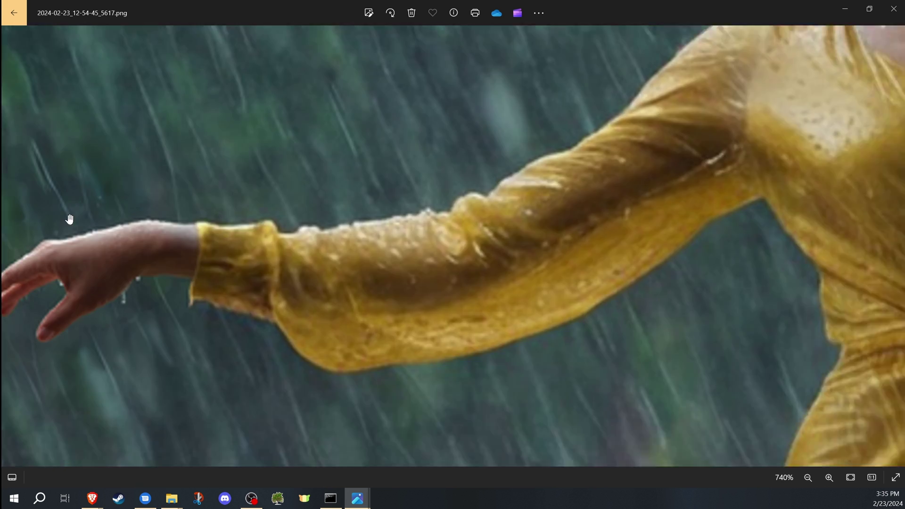
pyautogui.scroll(-3, 180, 157)
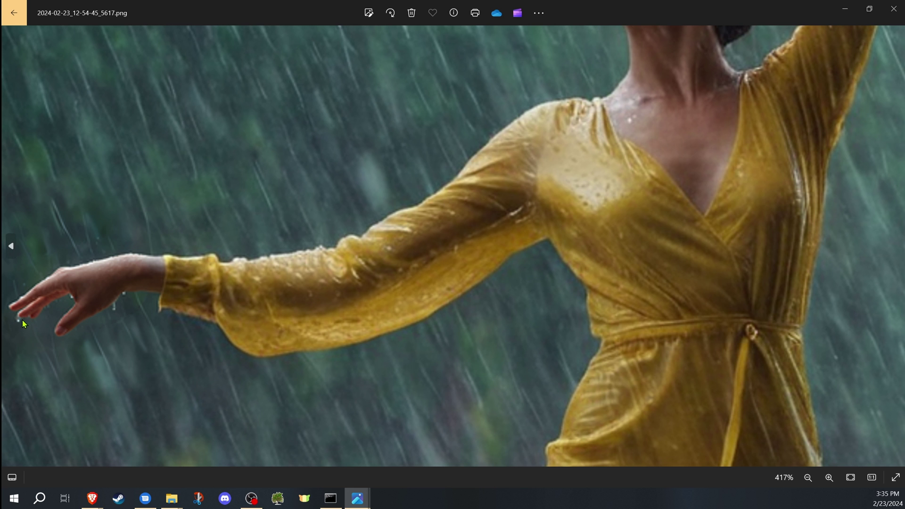
pyautogui.scroll(-2, 225, 263)
pyautogui.scroll(-2, 227, 262)
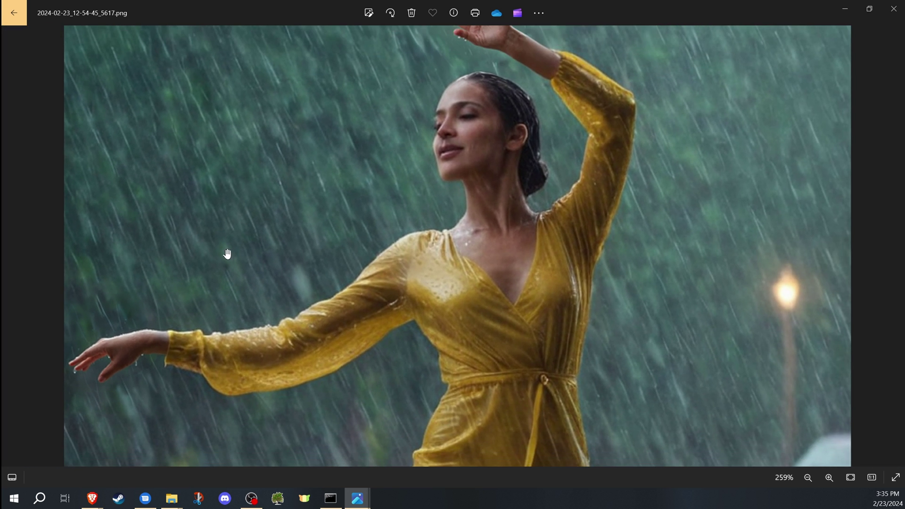
pyautogui.scroll(3, 471, 151)
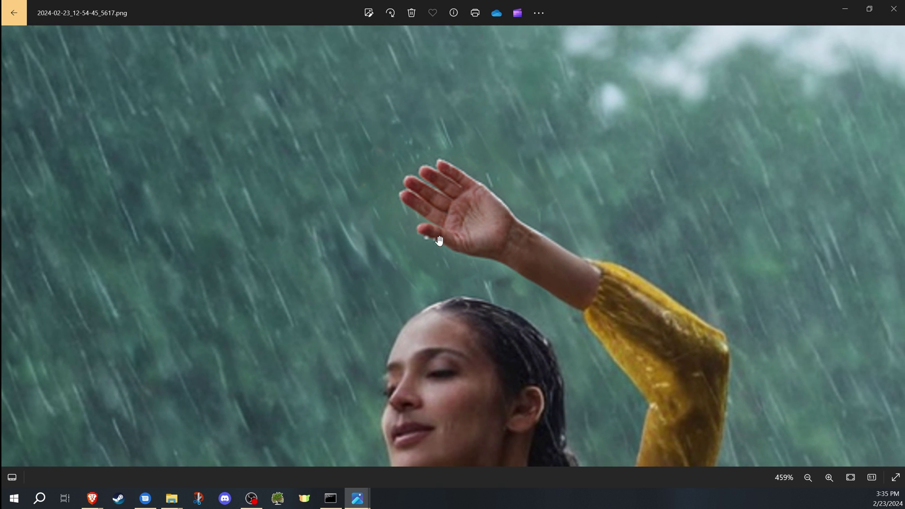
pyautogui.scroll(4, 501, 224)
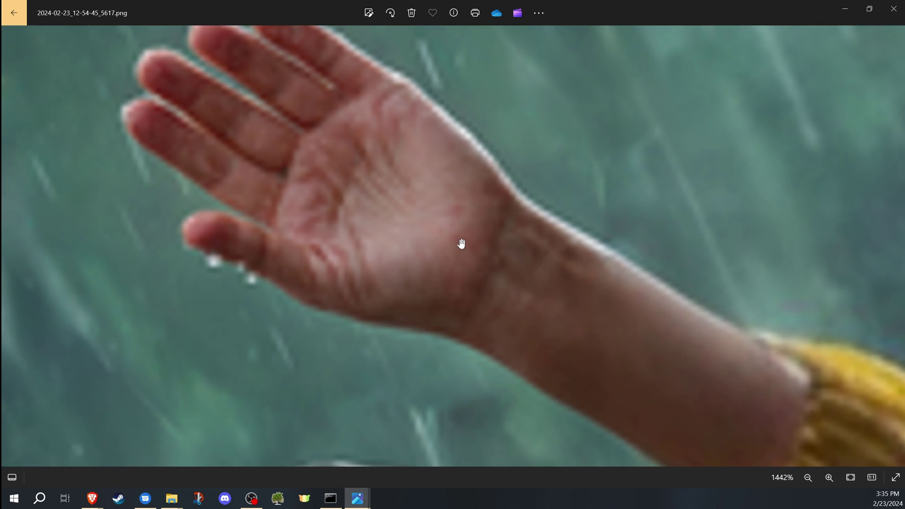
pyautogui.scroll(-3, 457, 244)
pyautogui.scroll(-1, 485, 300)
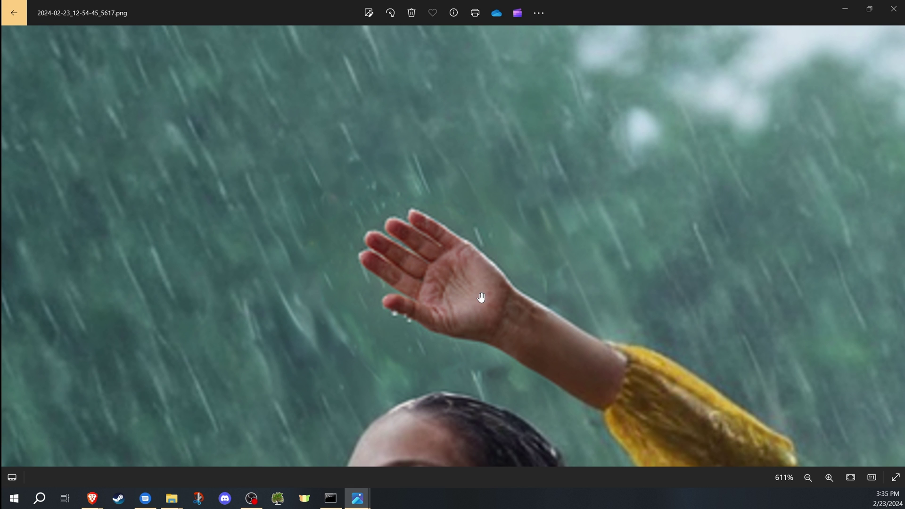
pyautogui.scroll(-2, 470, 293)
pyautogui.scroll(-2, 415, 281)
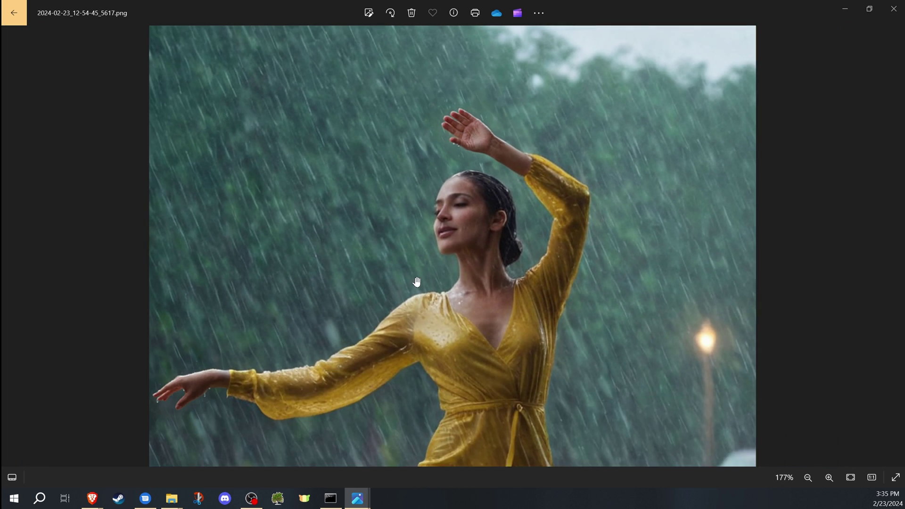
pyautogui.scroll(-1, 416, 281)
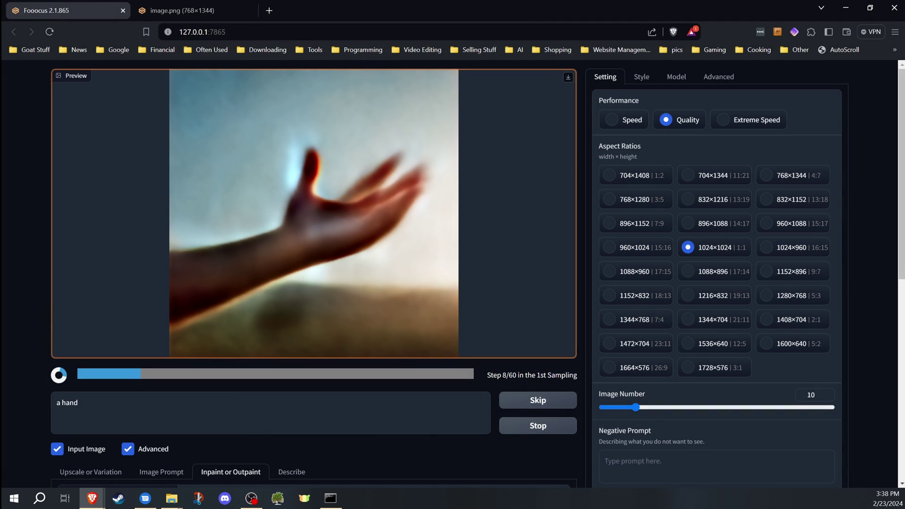